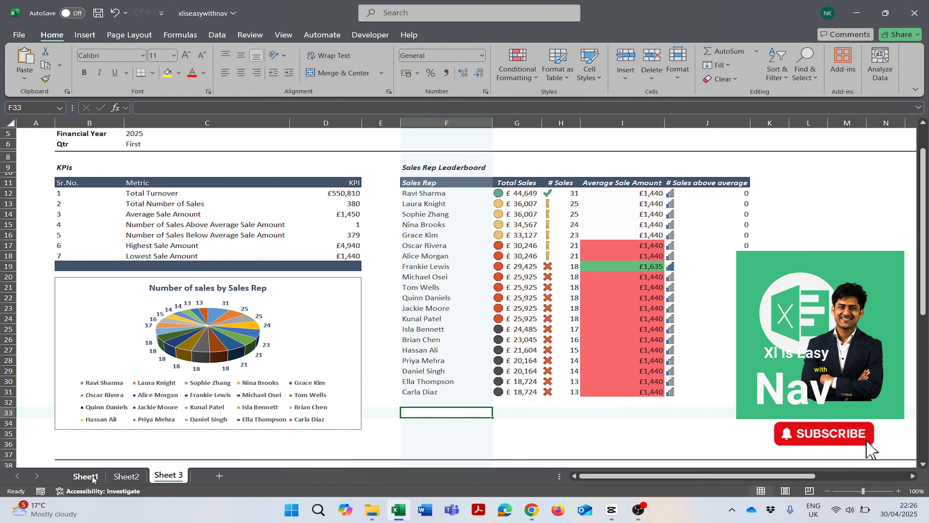
Step: Switch to Sheet1
left_click(96, 476)
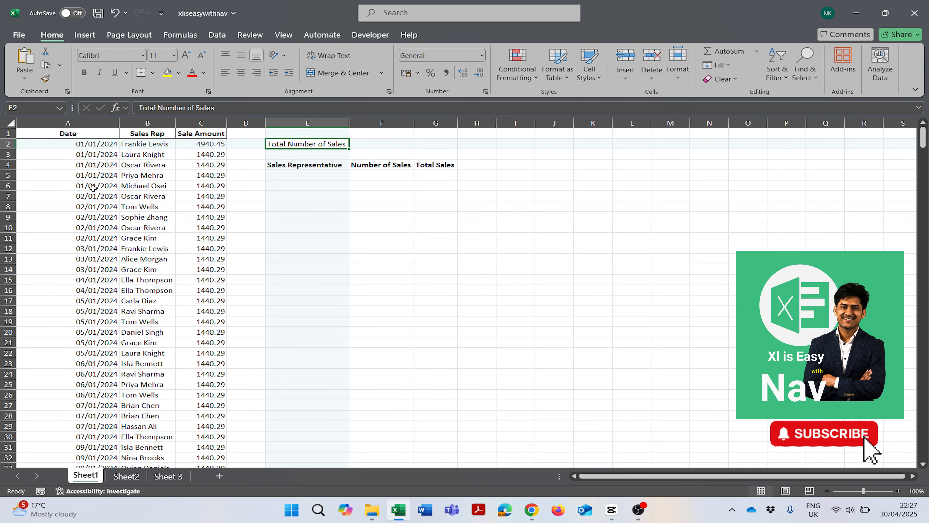
left_click(322, 187)
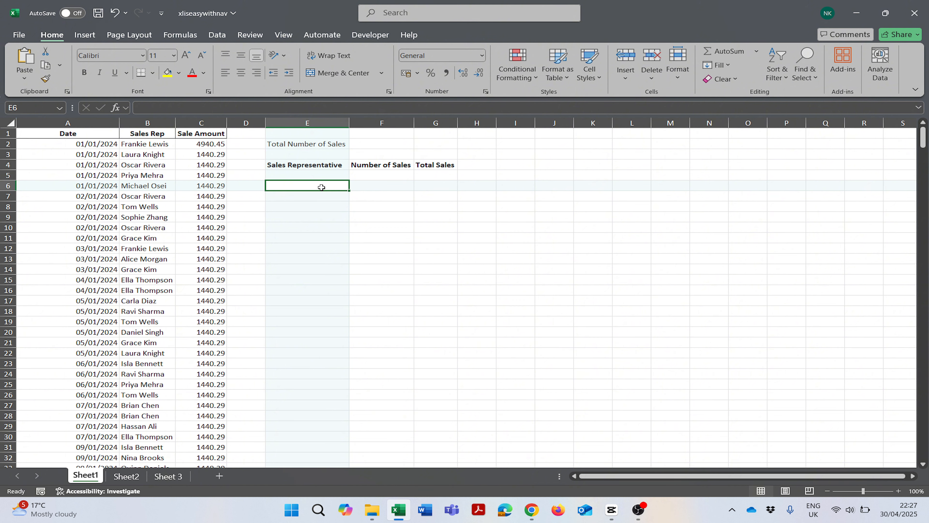
type("=Count")
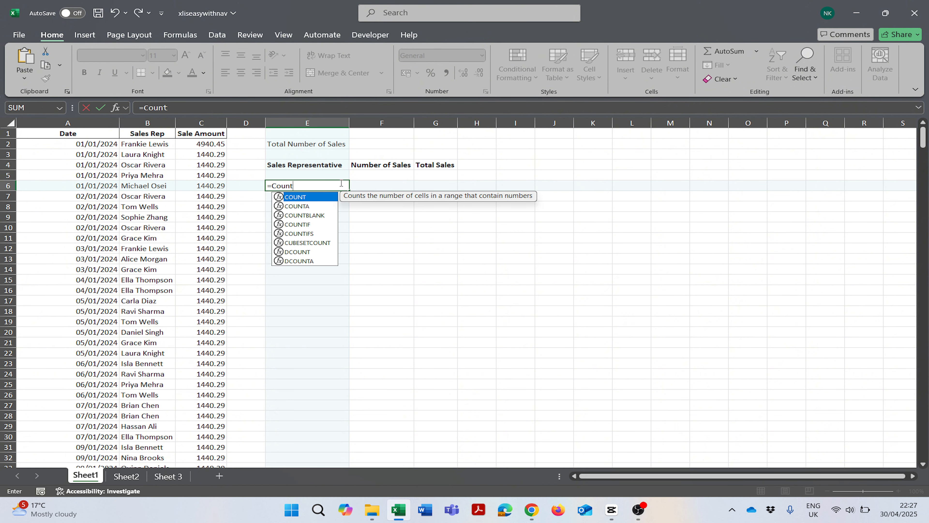
type("if")
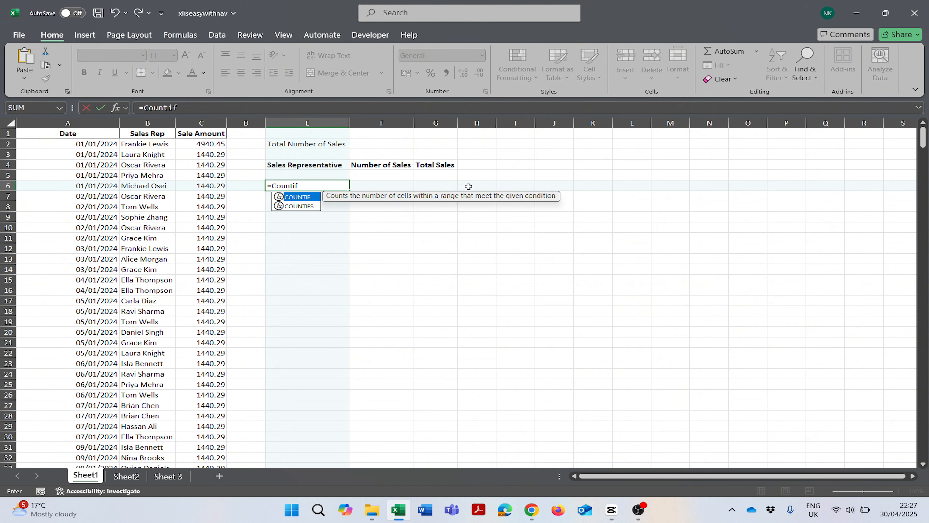
key("BackSpace")
key("BackSpace")
key("BackSpace")
key("BackSpace")
key("BackSpace")
key("BackSpace")
key("BackSpace")
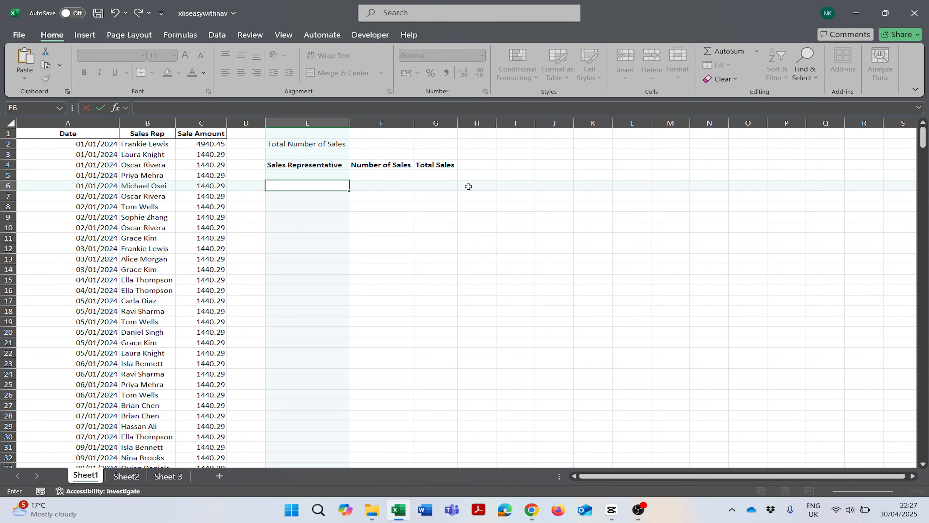
Step: Calculate the total number of sales in F2 with =COUNT(C:C), counting the Sale Amount column
left_click_drag(44, 123, 203, 262)
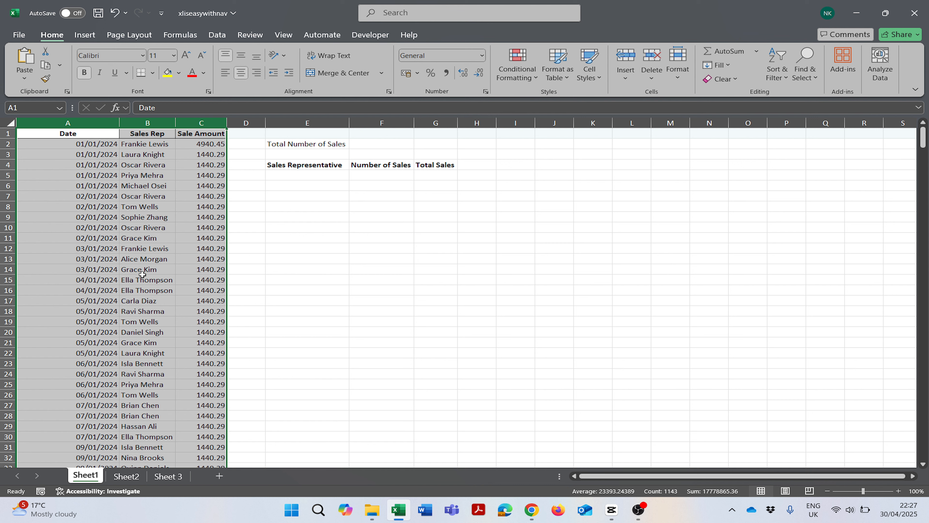
left_click(308, 176)
left_click(296, 144)
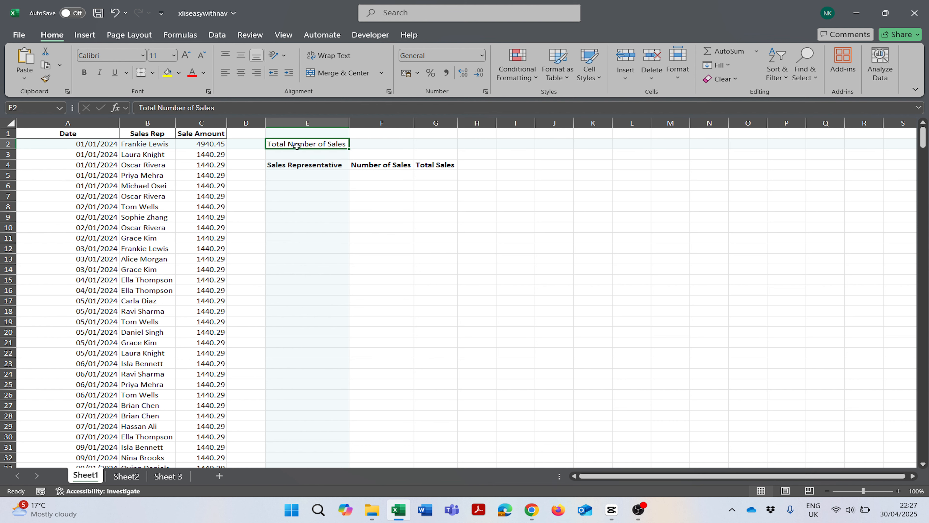
key("Right")
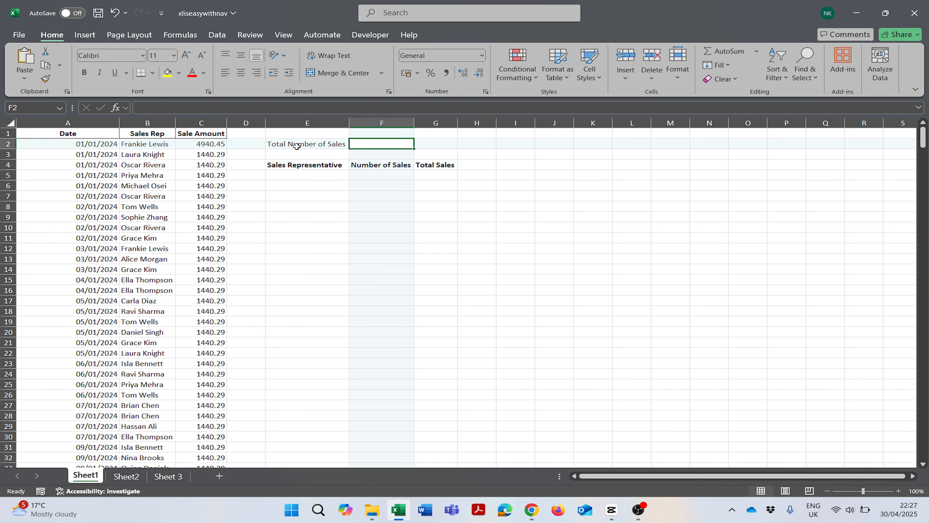
type("=")
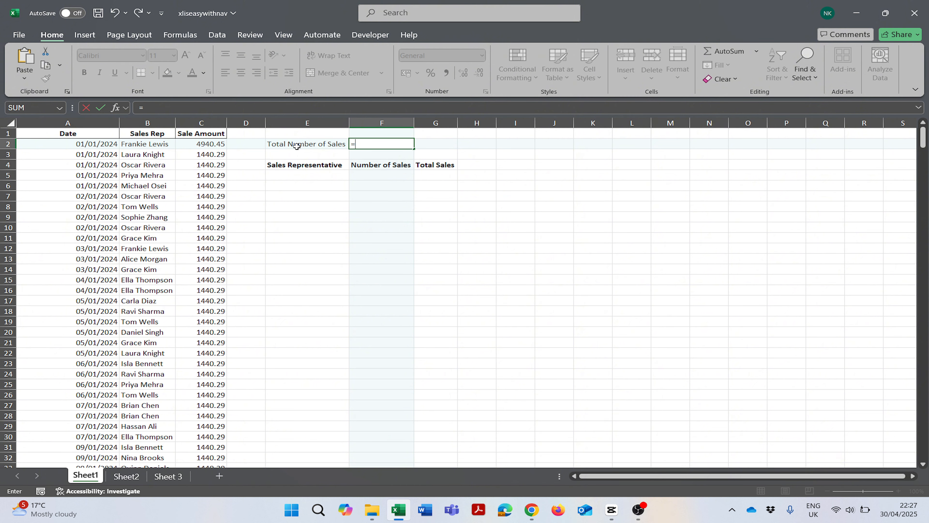
type("Count(")
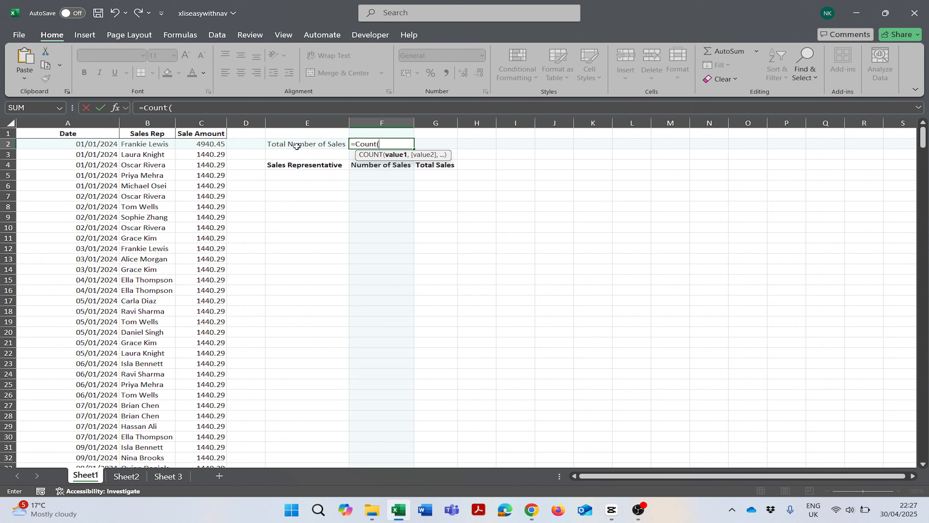
left_click(190, 118)
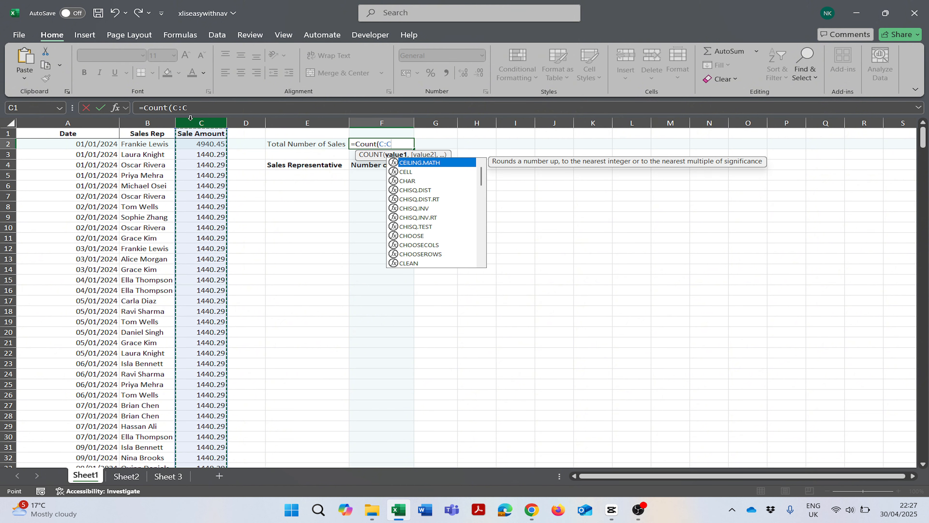
type(")")
key("Return")
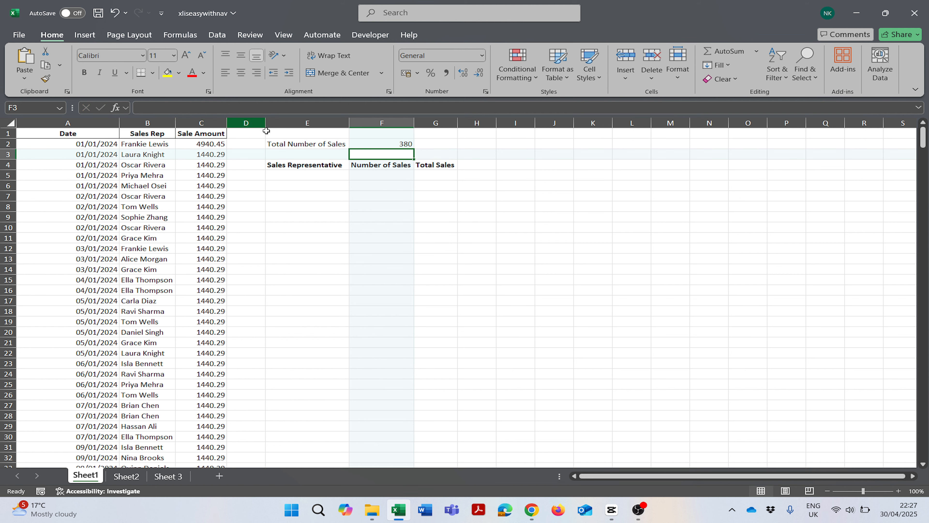
Step: Review the formula in F2 and select all Sale Amount values from C2 down to check the count
left_click(392, 146)
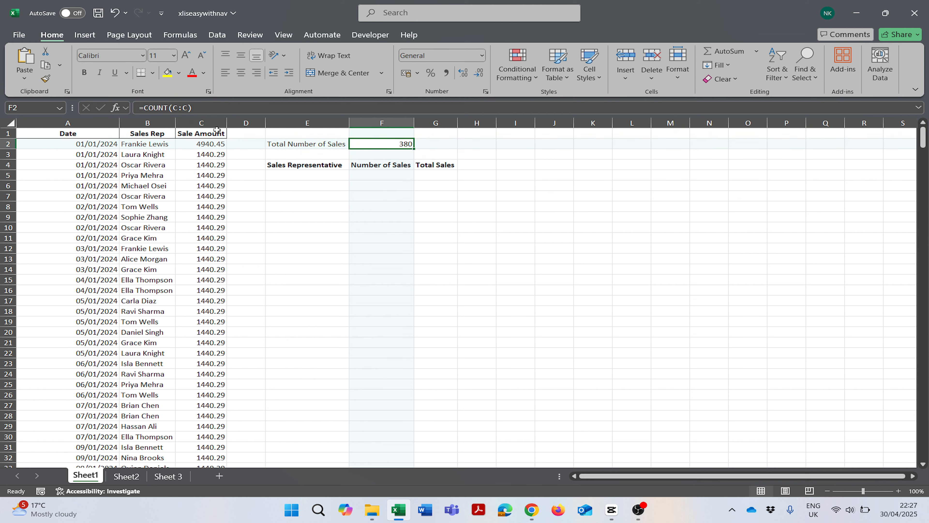
left_click(204, 136)
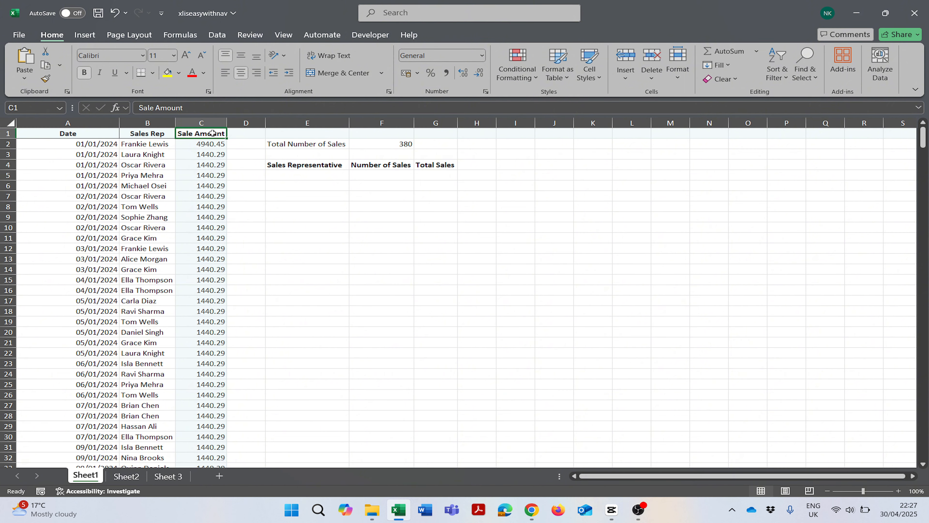
left_click(207, 144)
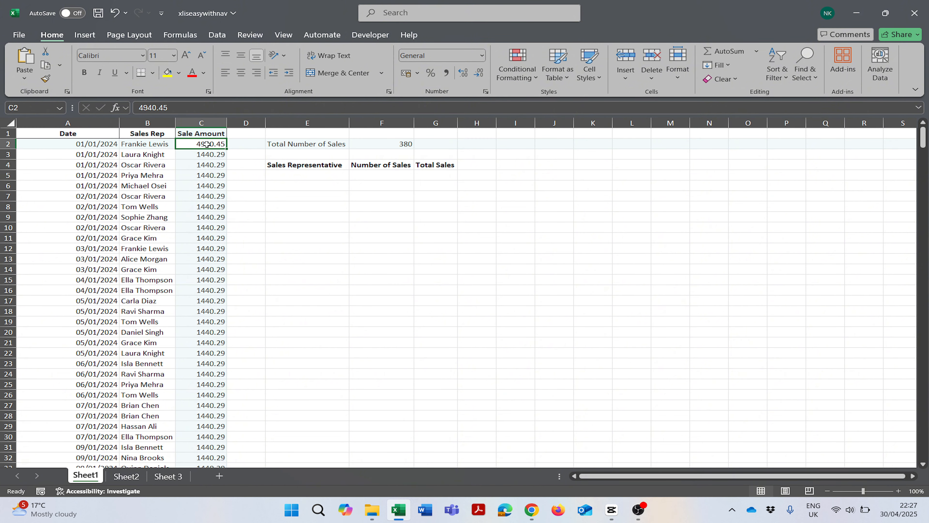
key("ctrl+shift+Down")
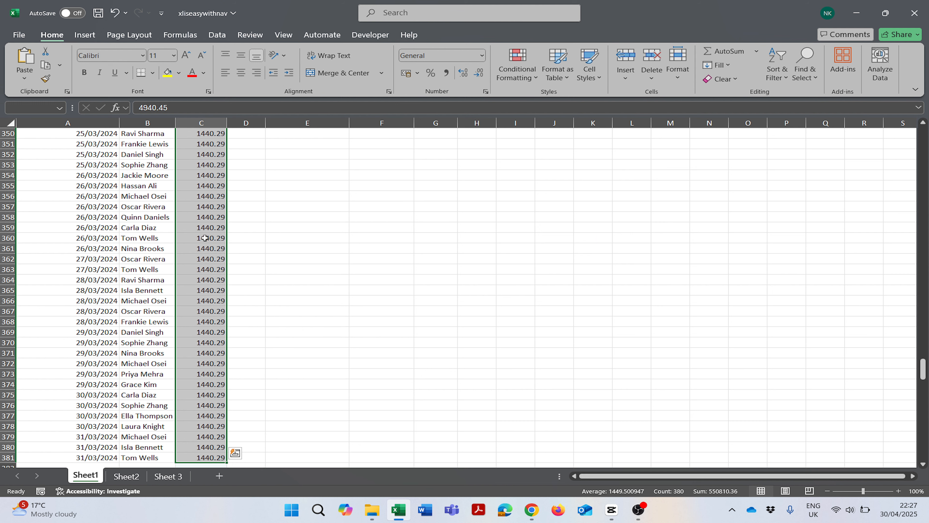
scroll(197, 315, "down", 4)
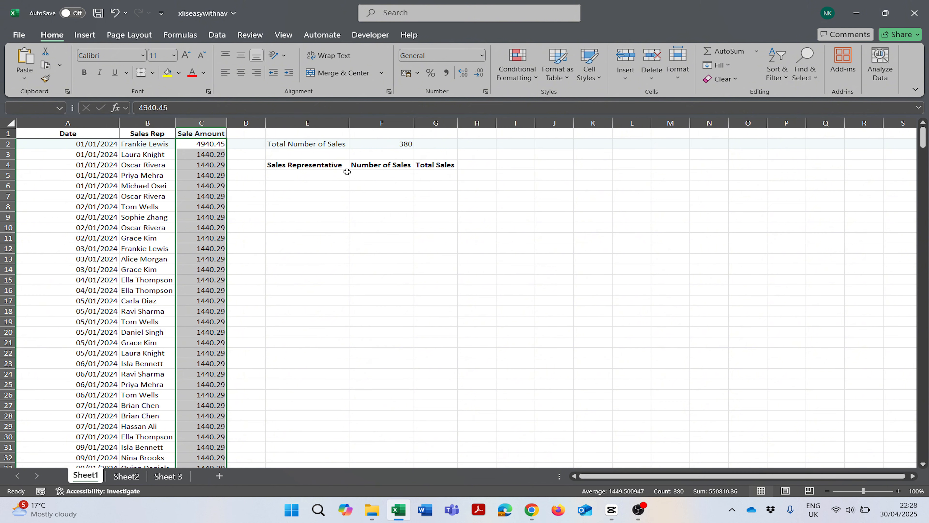
left_click(346, 175)
key("Left")
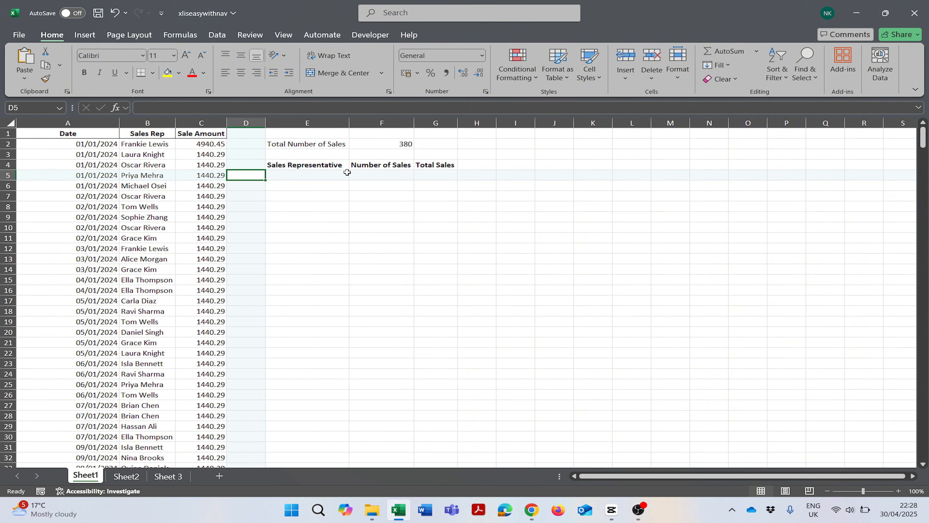
key("Up")
key("Right")
key("Left")
key("Up")
key("Up")
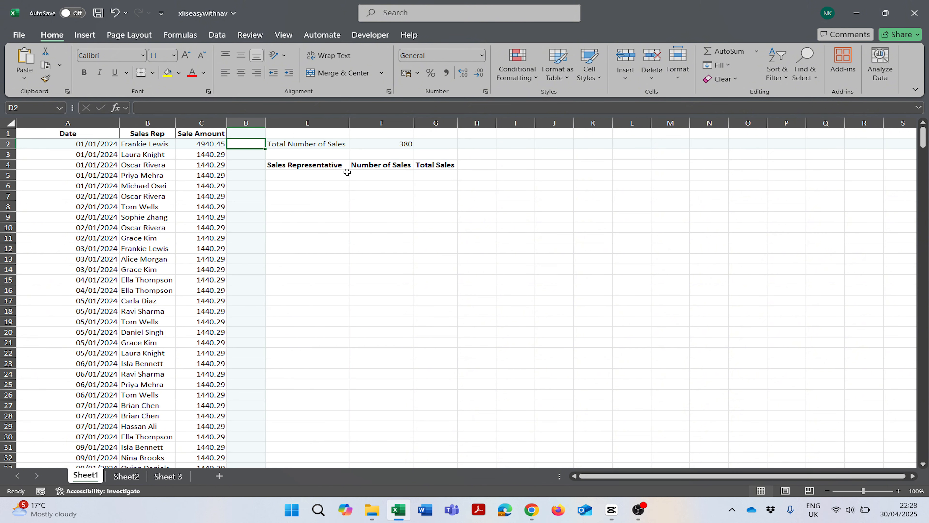
key("Left")
key("Left")
key("Left")
key("Down")
key("Right")
key("Down")
key("Down")
key("Down")
key("Right")
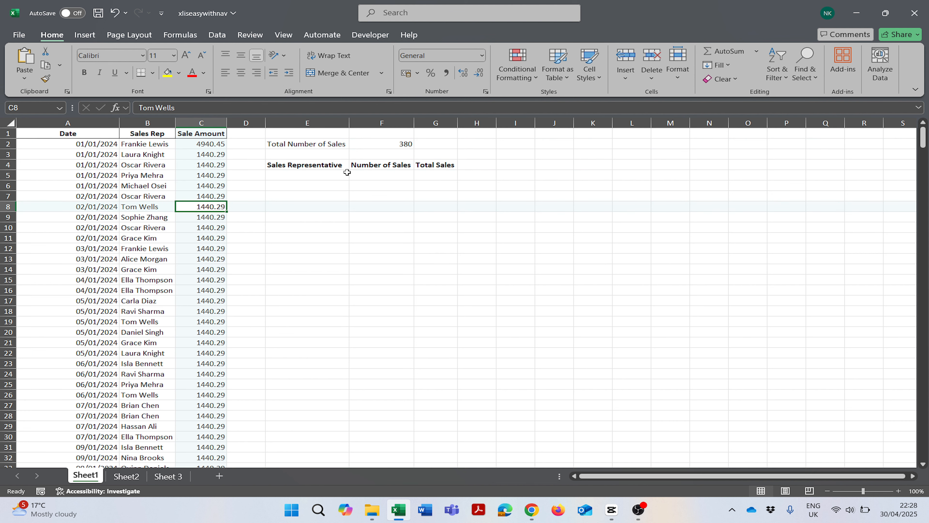
key("Down")
key("Up")
key("Right")
key("Up")
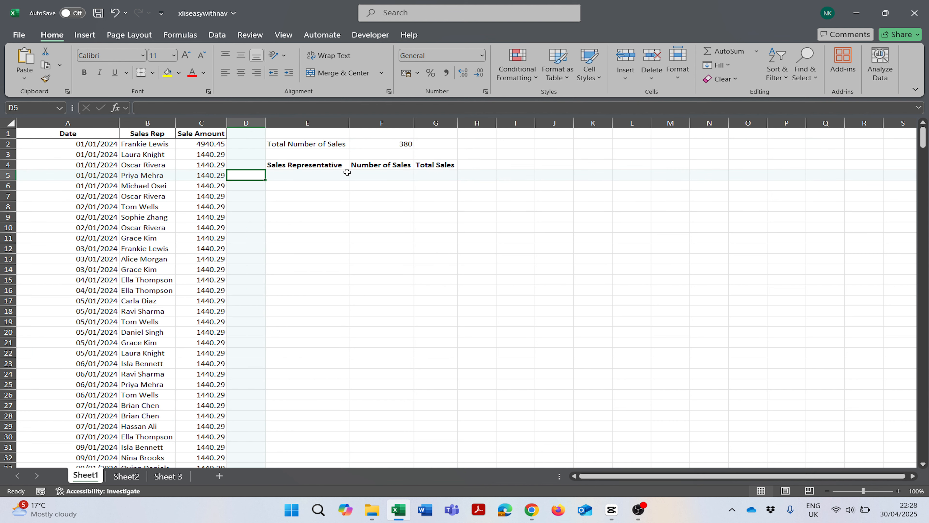
key("Right")
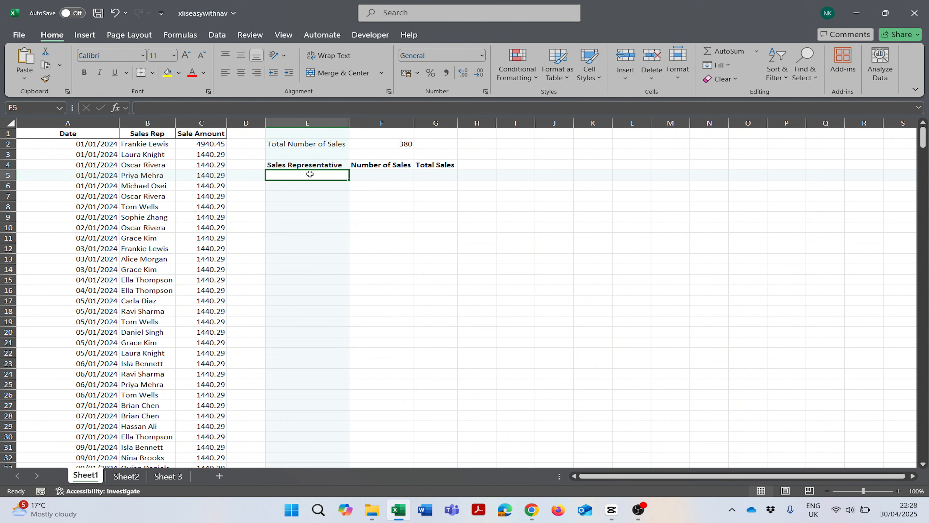
Step: Look through the first entries of the Sales Rep column for repeated names
left_click(171, 146)
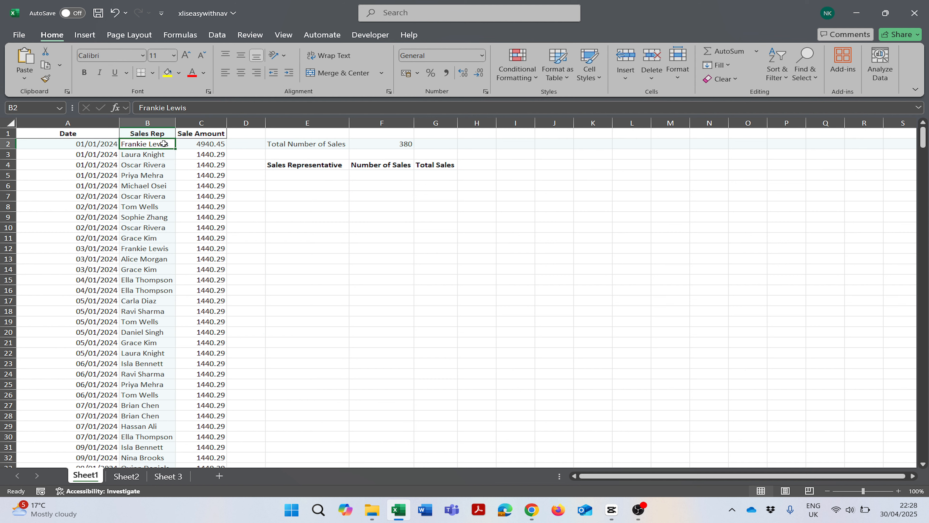
left_click(146, 154)
left_click(146, 161)
left_click(144, 174)
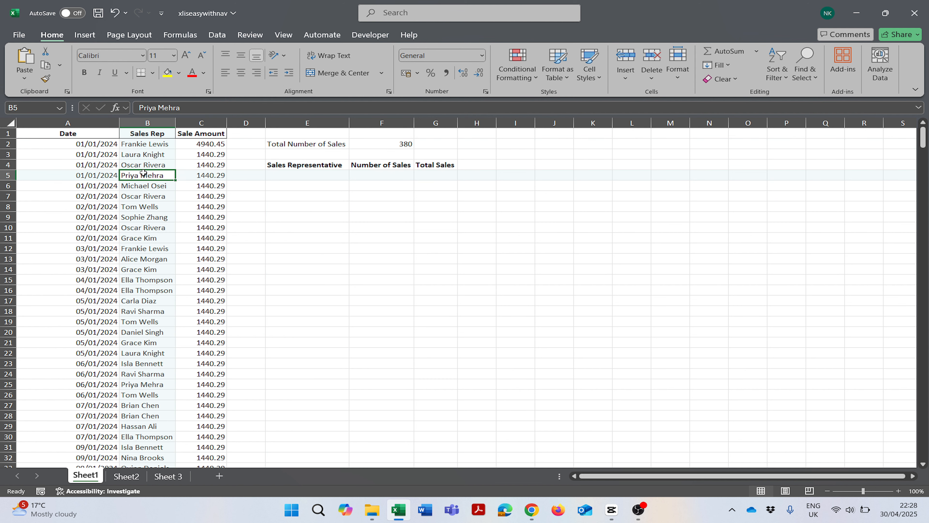
left_click(135, 207)
left_click(134, 226)
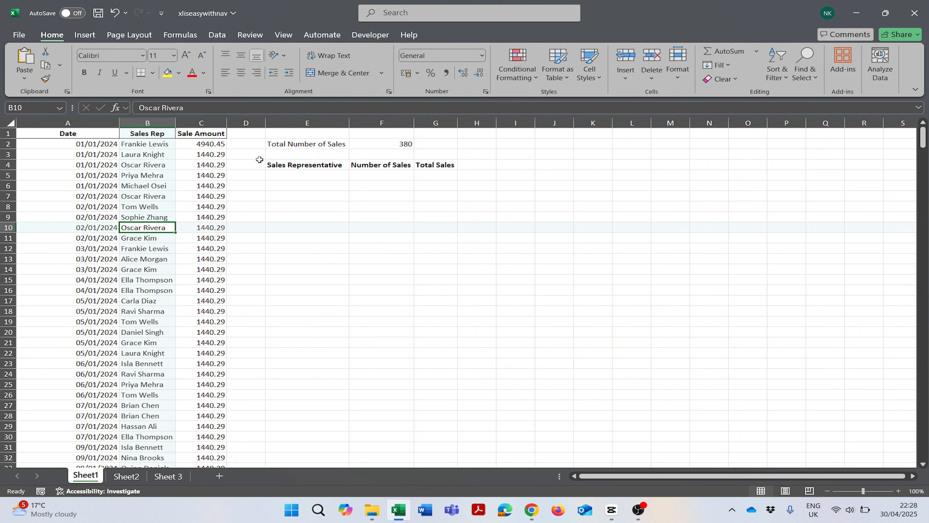
Step: List each sales representative once from E5 down with =UNIQUE(B2:B381)
left_click(232, 175)
key("Right")
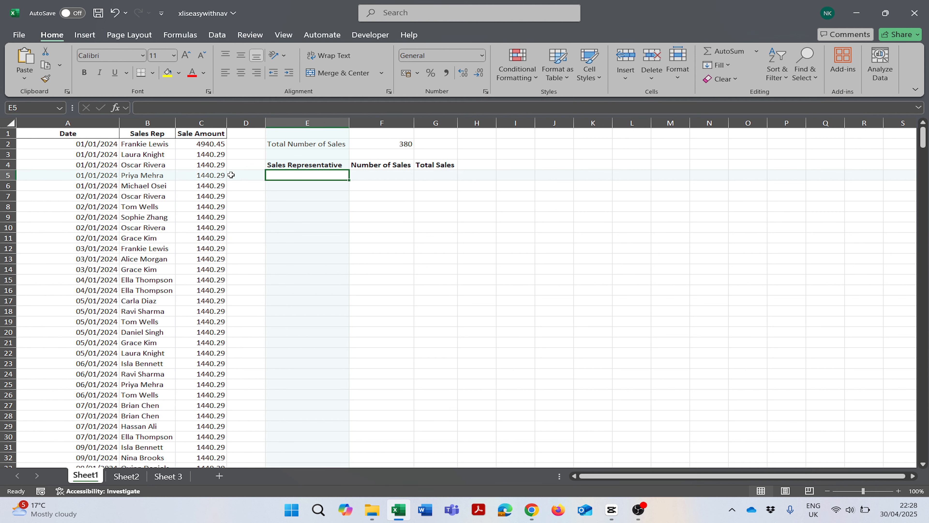
type("=Un")
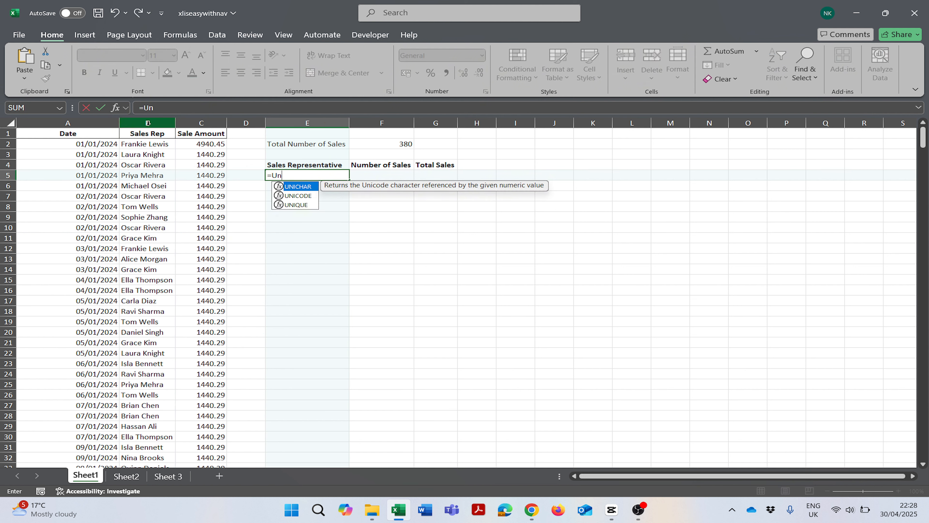
type("ique(")
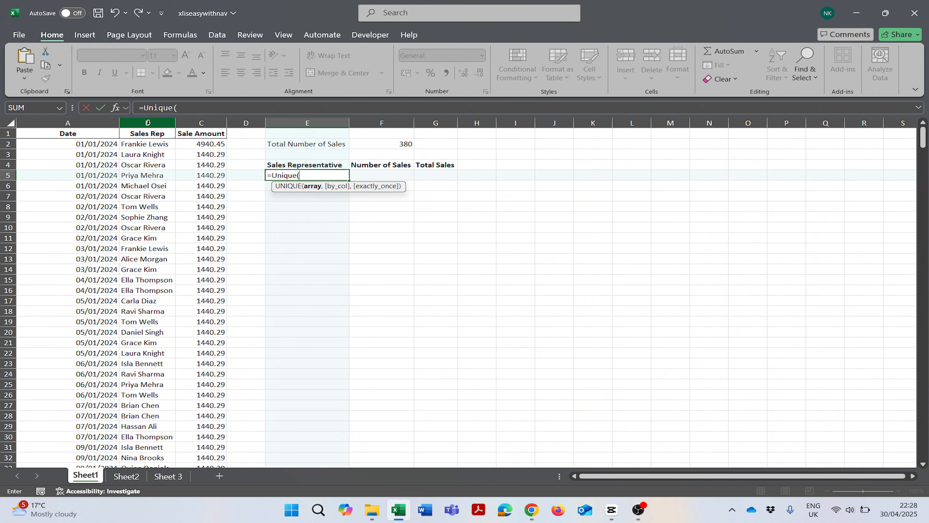
left_click(137, 146)
key("ctrl+shift+Down")
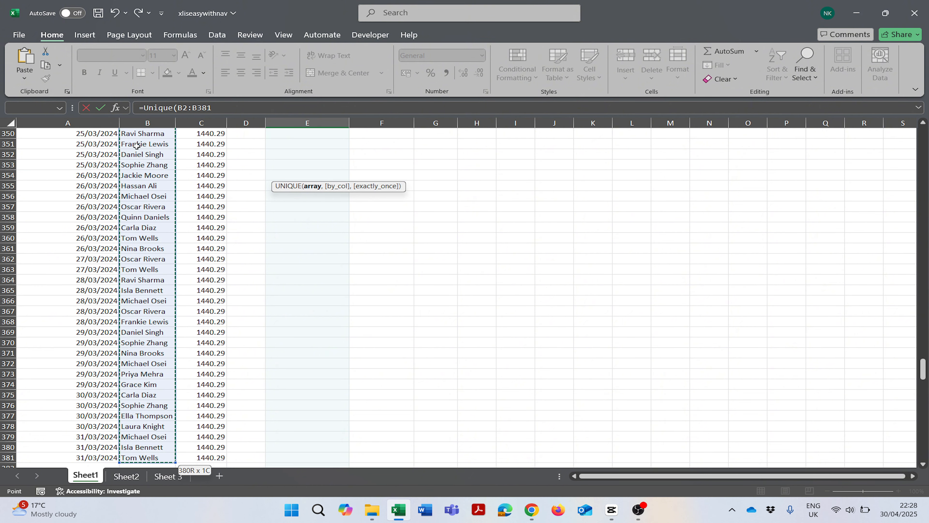
type(")")
key("Return")
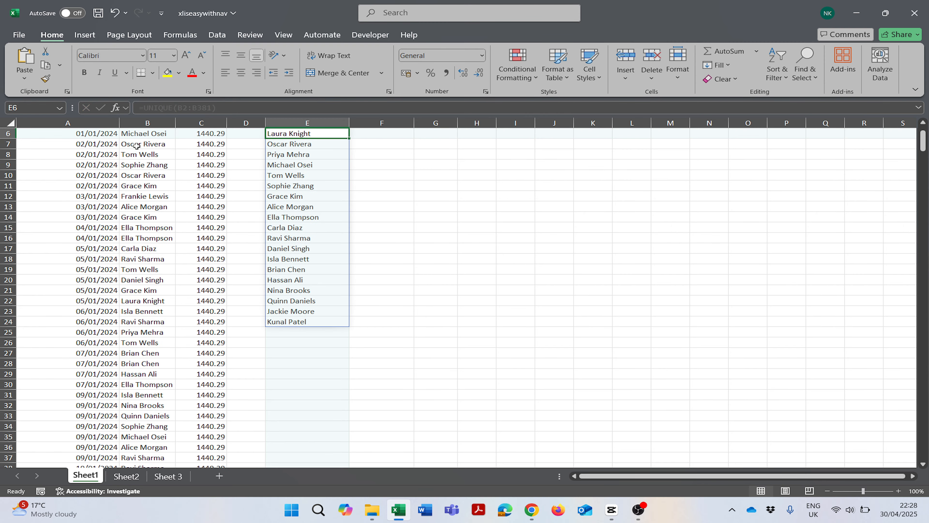
Step: Select the list of unique sales representatives starting at E5 to check how many names it contains
key("Up")
key("Up")
key("Up")
key("Up")
key("Down")
key("Down")
key("Down")
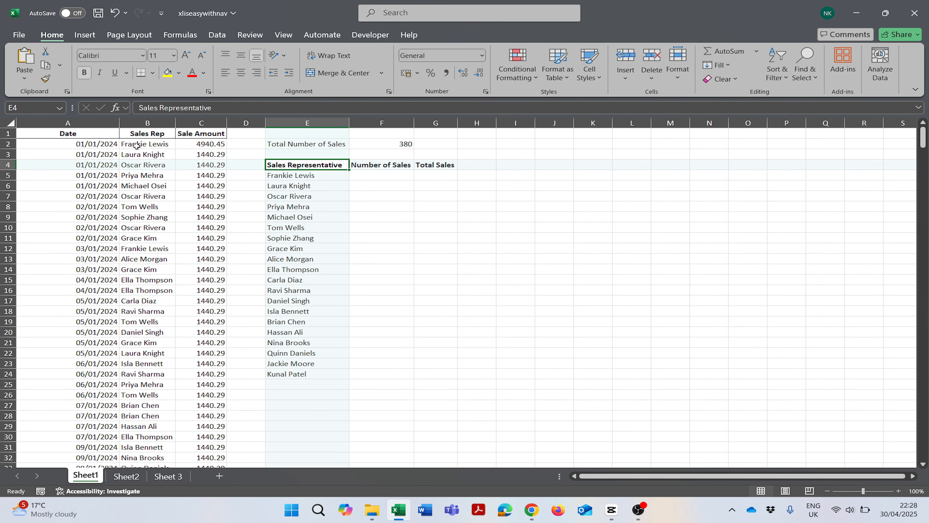
key("ctrl+shift+Down")
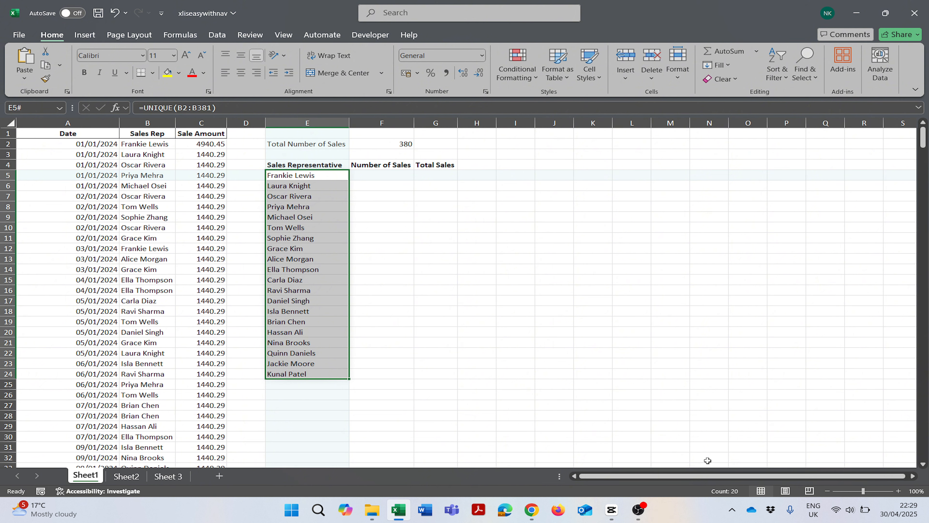
Step: Select all Sale Amount values from C2 down and look through the data to its last row
left_click(383, 175)
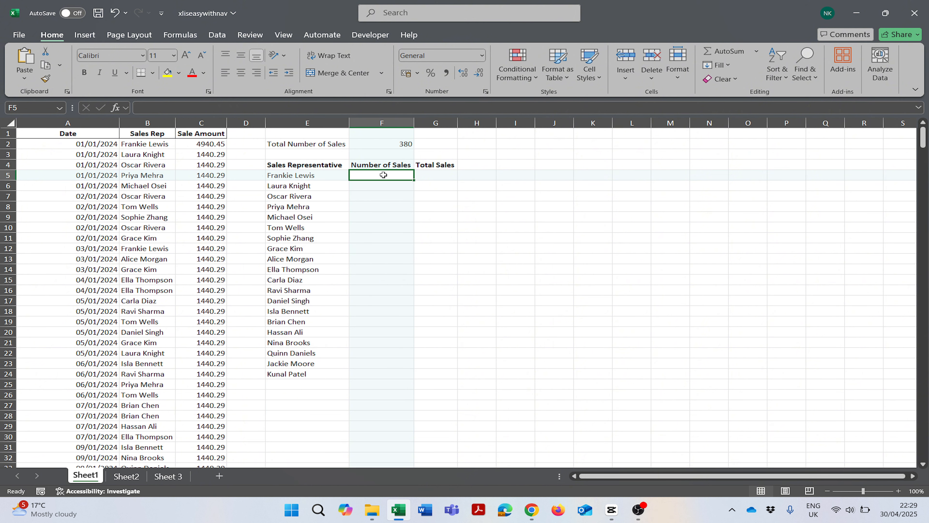
left_click(216, 144)
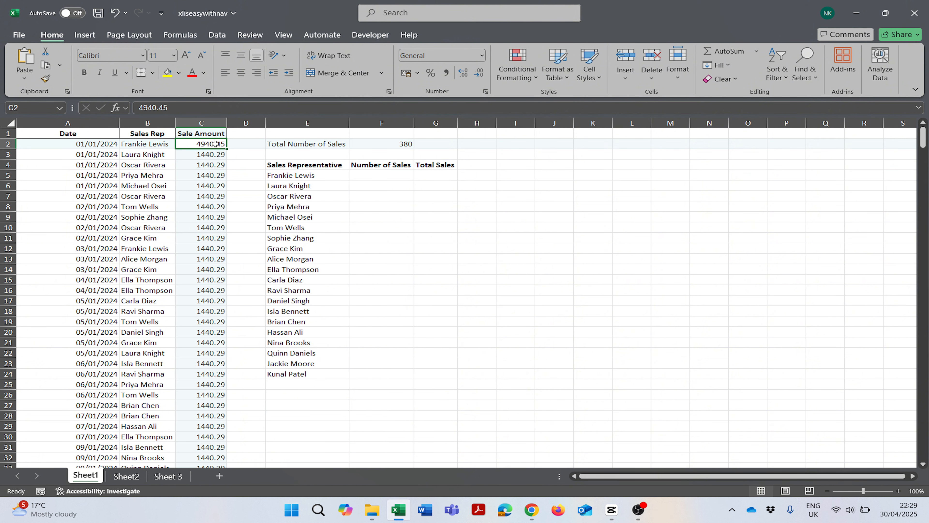
key("ctrl+shift+Down")
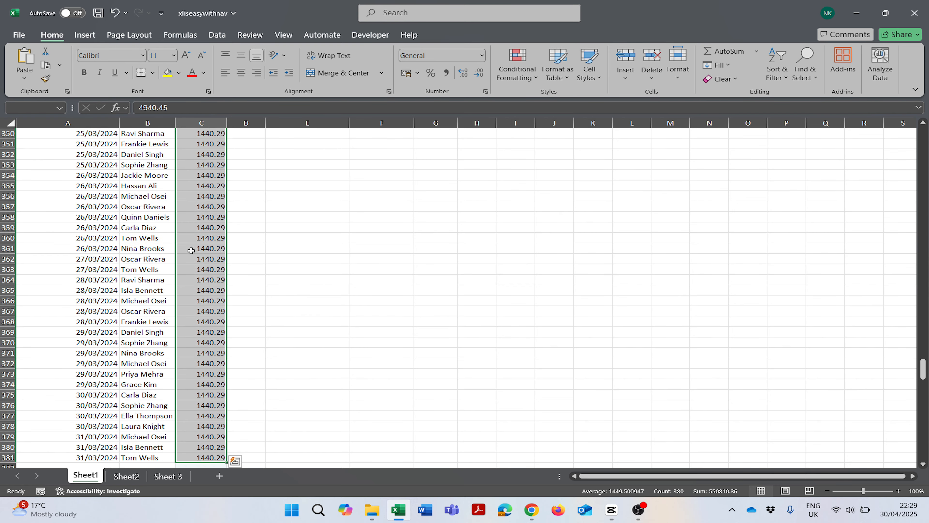
scroll(196, 287, "down", 5)
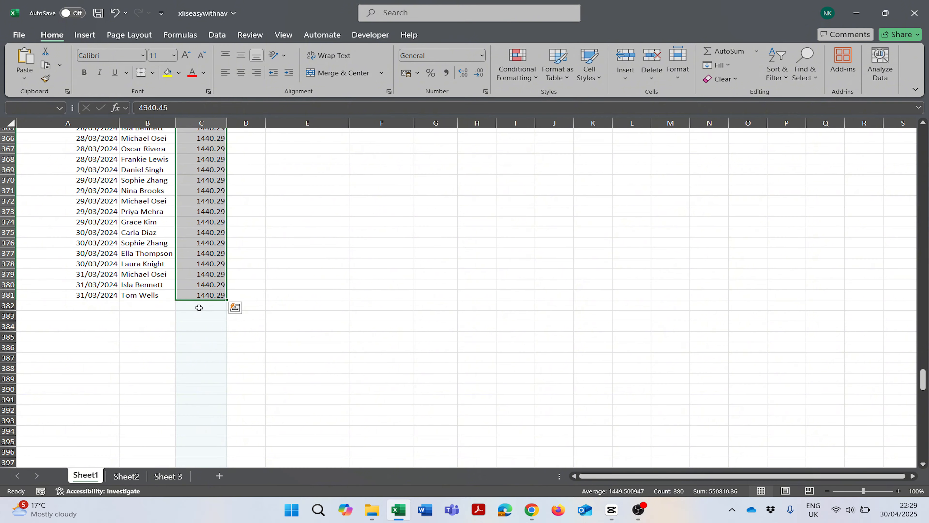
scroll(199, 307, "up", 20)
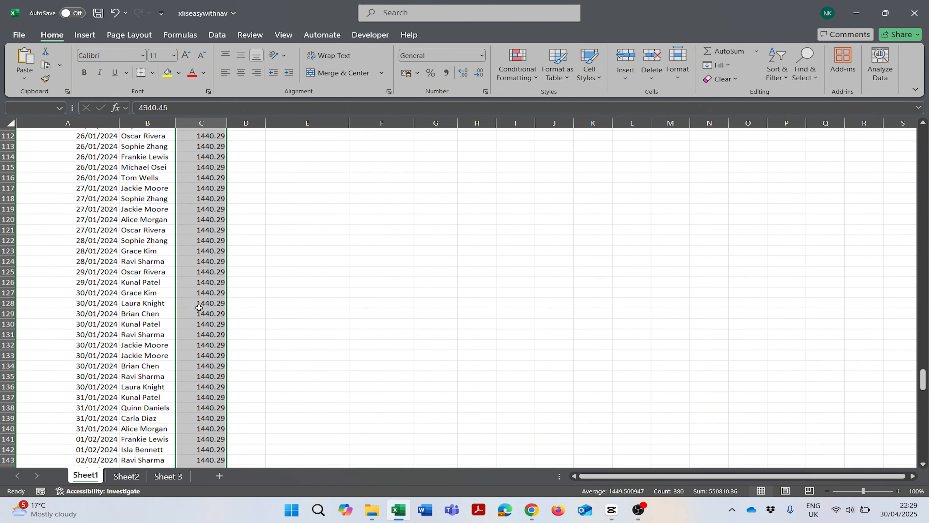
scroll(199, 308, "up", 20)
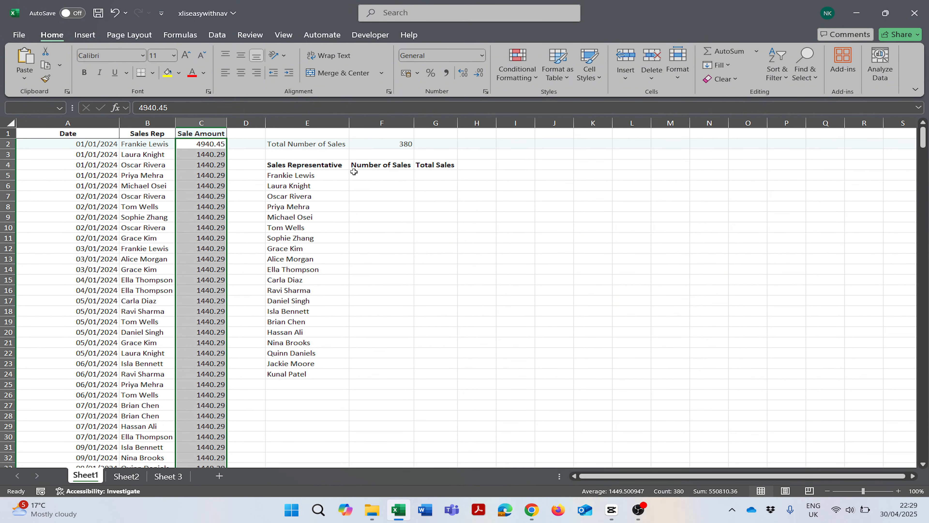
Step: Count the sales of the first listed representative in F5 with =COUNTIF(B:B,E5)
left_click(324, 174)
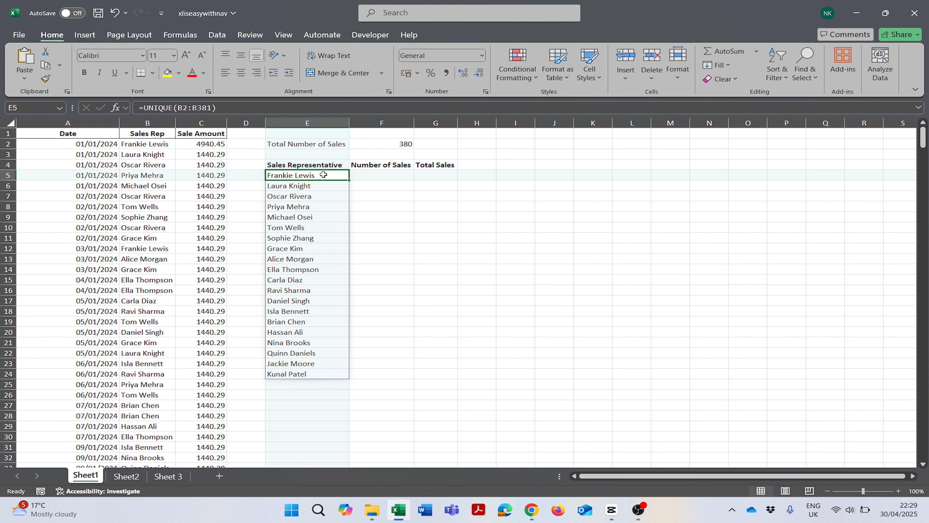
key("Right")
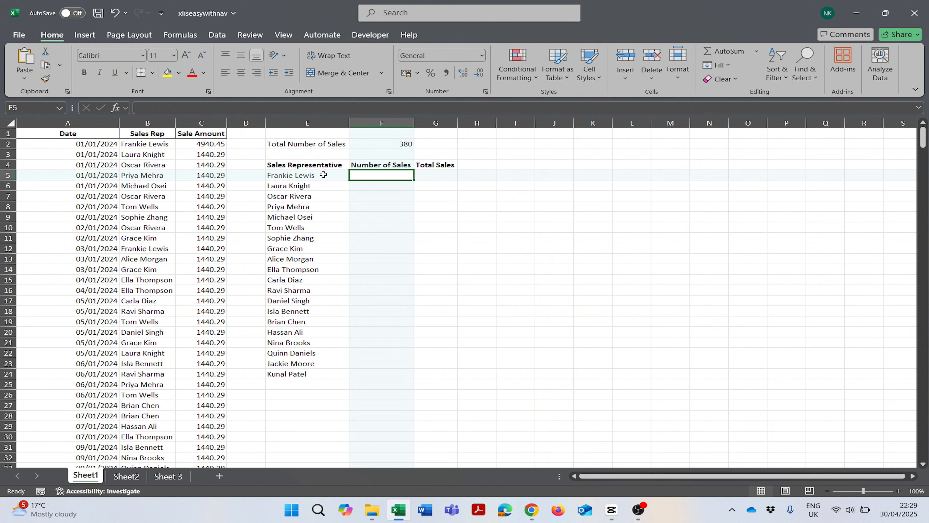
type("=Co")
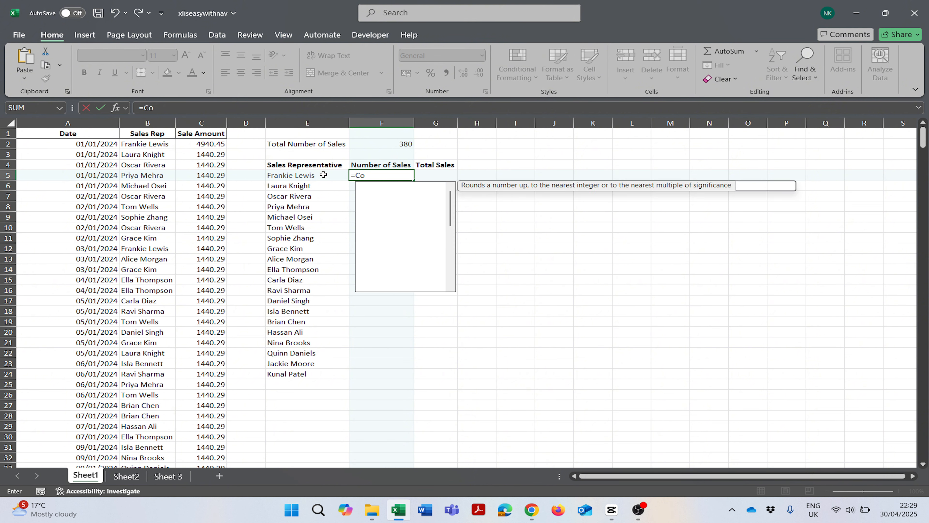
type("untif(")
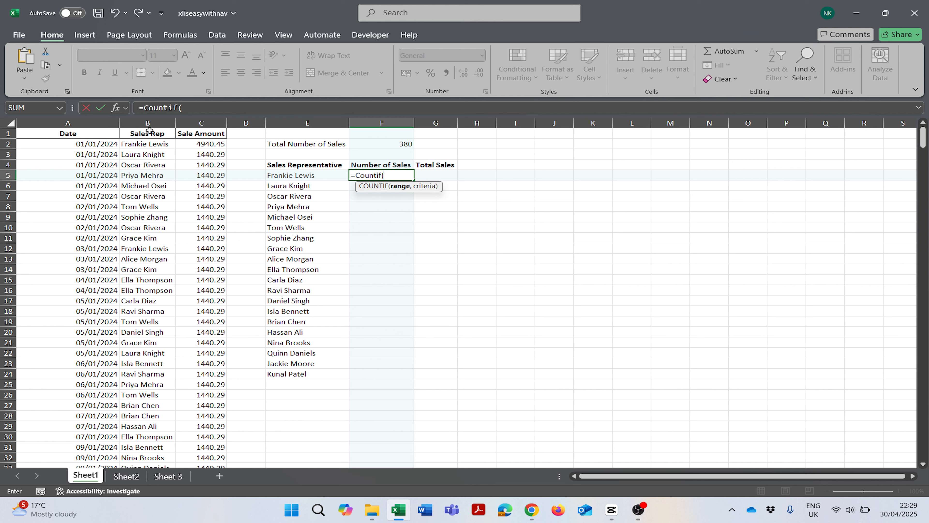
left_click(143, 123)
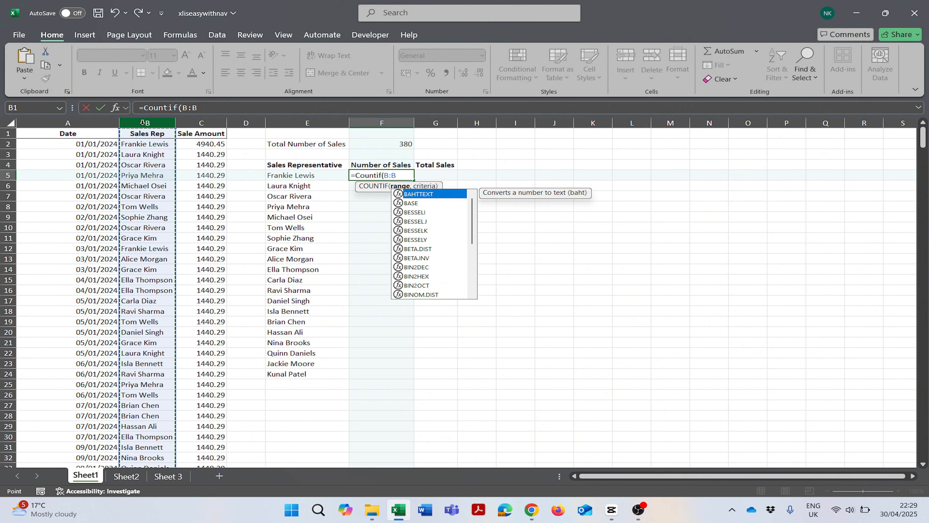
type(",")
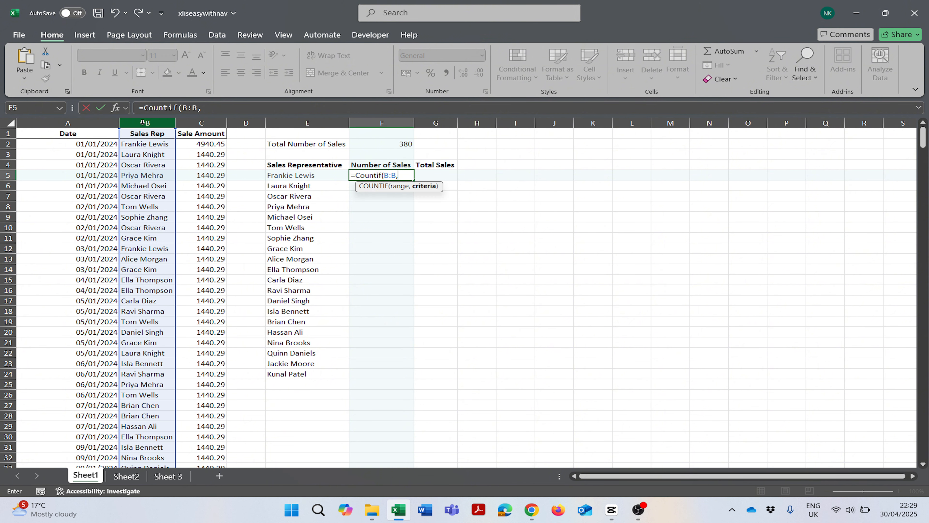
left_click(283, 176)
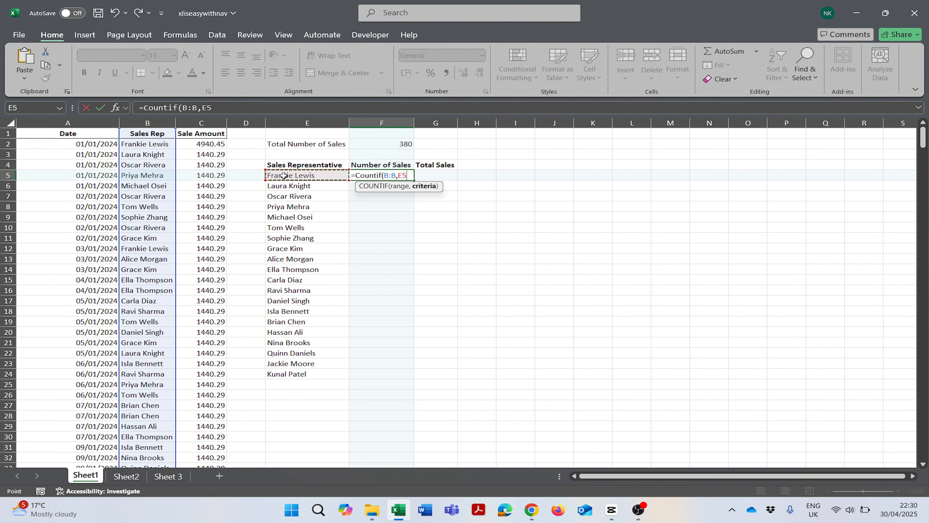
type(")")
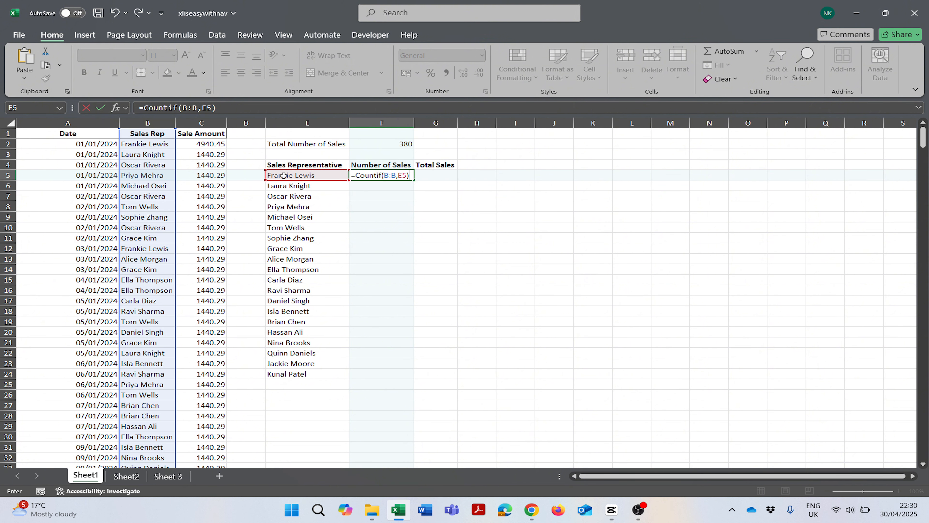
key("Return")
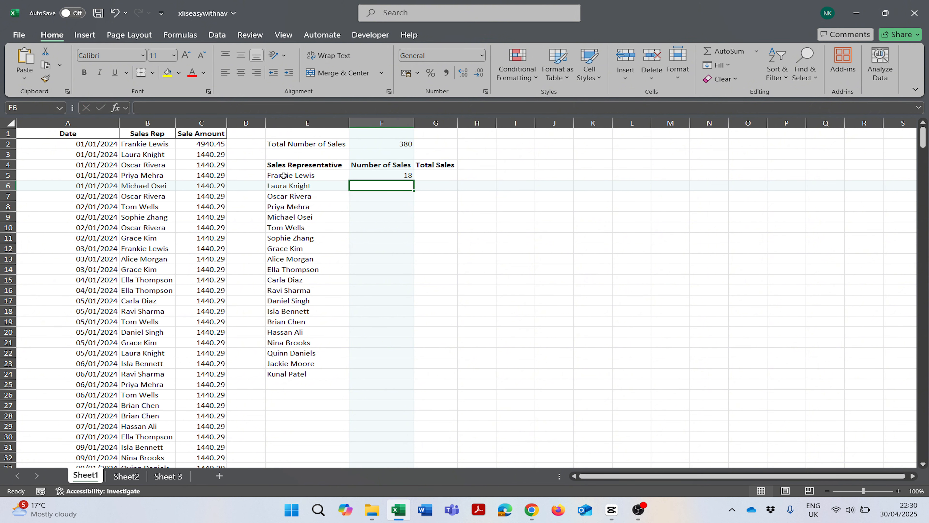
Step: Copy the COUNTIF formula from F5 down to F24 for all representatives
key("Up")
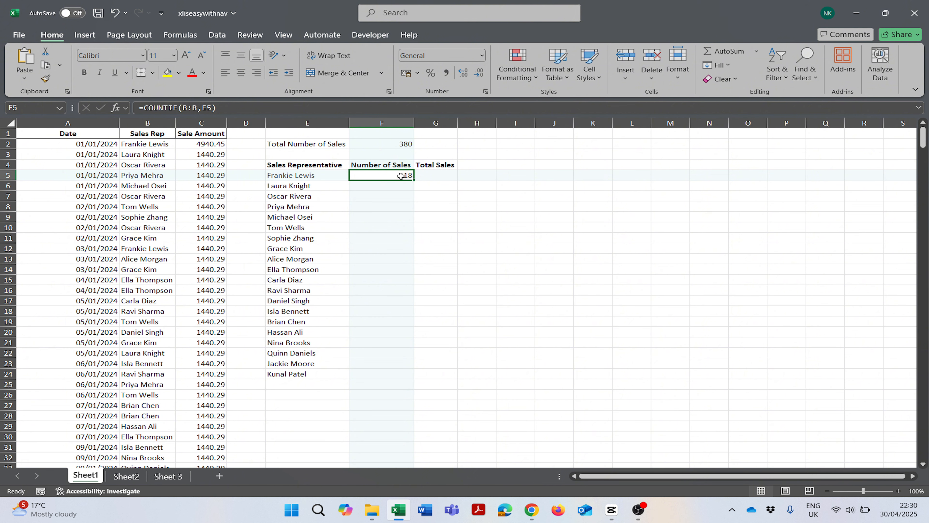
key("ctrl+c")
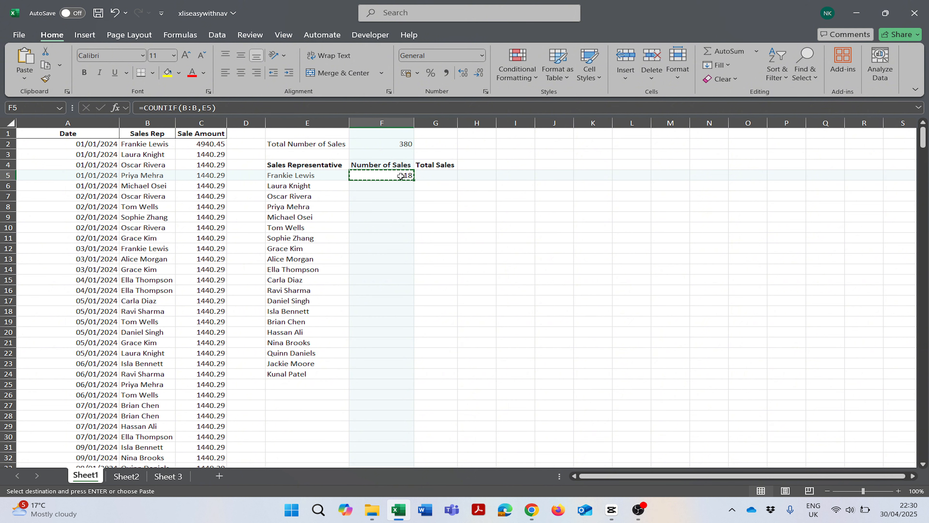
key("shift+Down")
key("shift+Down")
key("shift+Down")
key("shift+Down")
key("shift+Down")
key("shift+Down")
key("shift+Down")
key("shift+Down")
key("shift+Down")
key("shift+Down")
key("shift+Down")
key("shift+Down")
key("shift+Down")
key("shift+Down")
key("shift+Down")
key("shift+Down")
key("shift+Down")
key("shift+Down")
key("shift+Down")
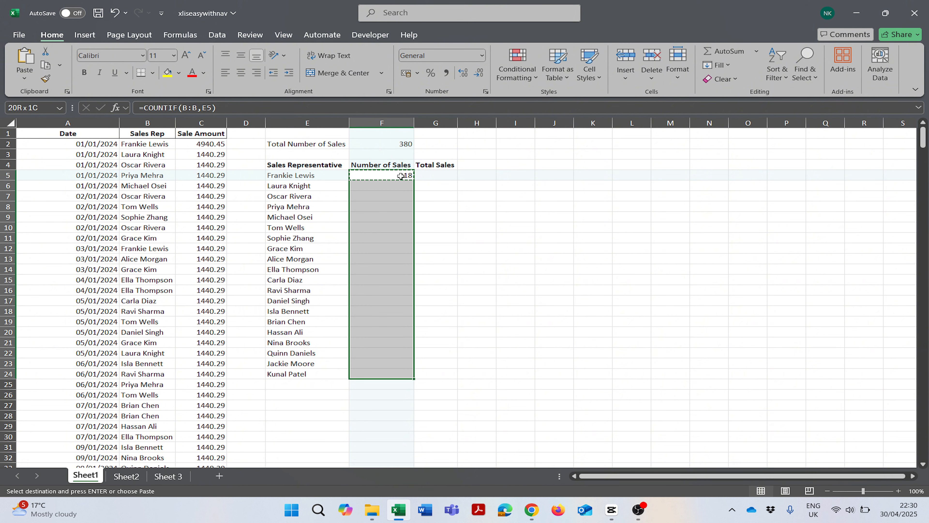
key("ctrl+v")
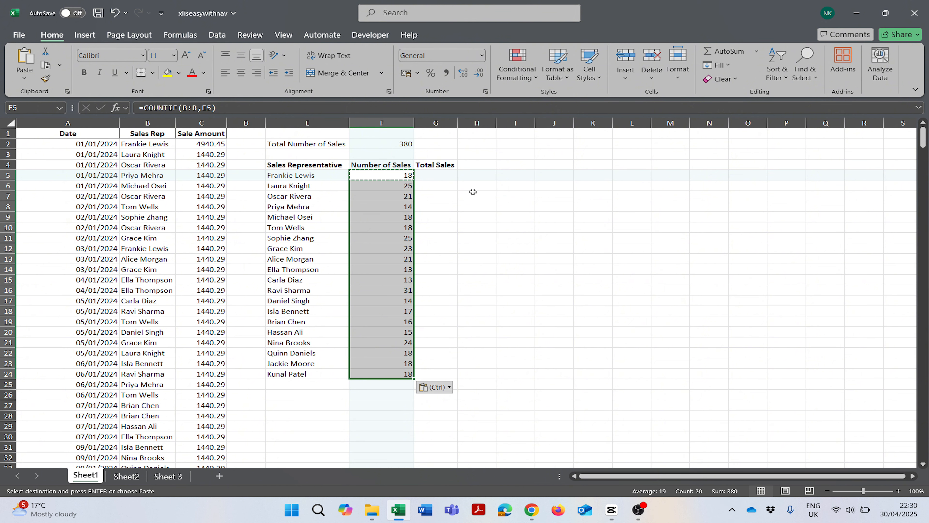
Step: Review the copied COUNTIF formulas in the Number of Sales column, then select G5 under Total Sales
left_click(396, 175)
left_click(396, 186)
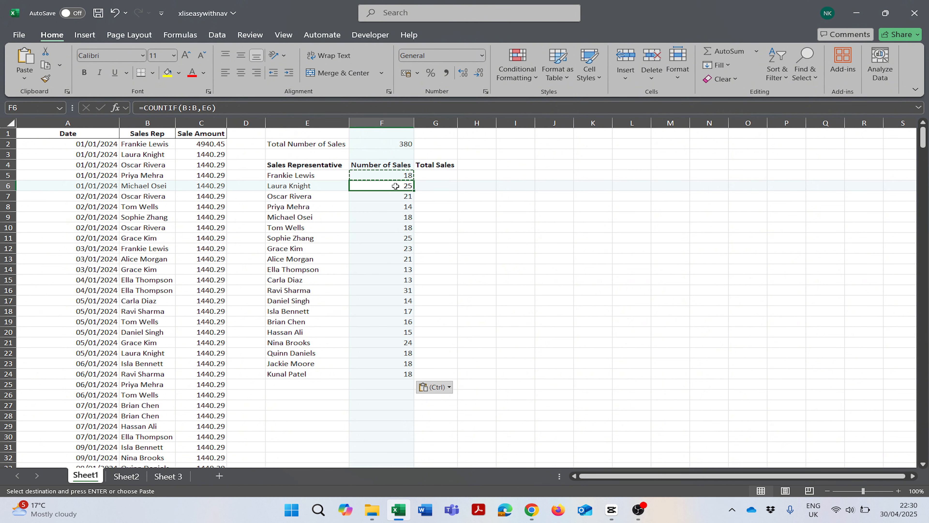
key("Down")
key("Down")
key("Down")
key("Down")
key("Up")
key("Up")
key("Up")
key("Up")
key("Up")
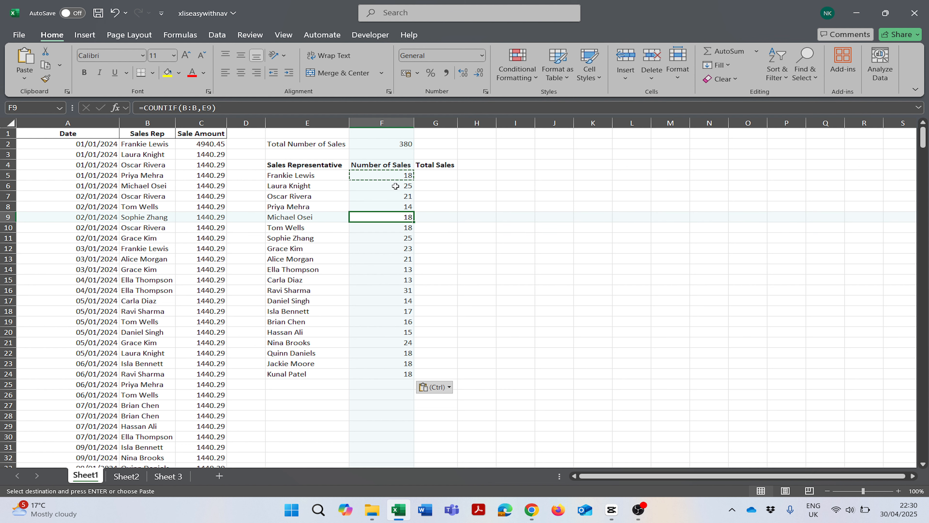
key("Up")
key("Down")
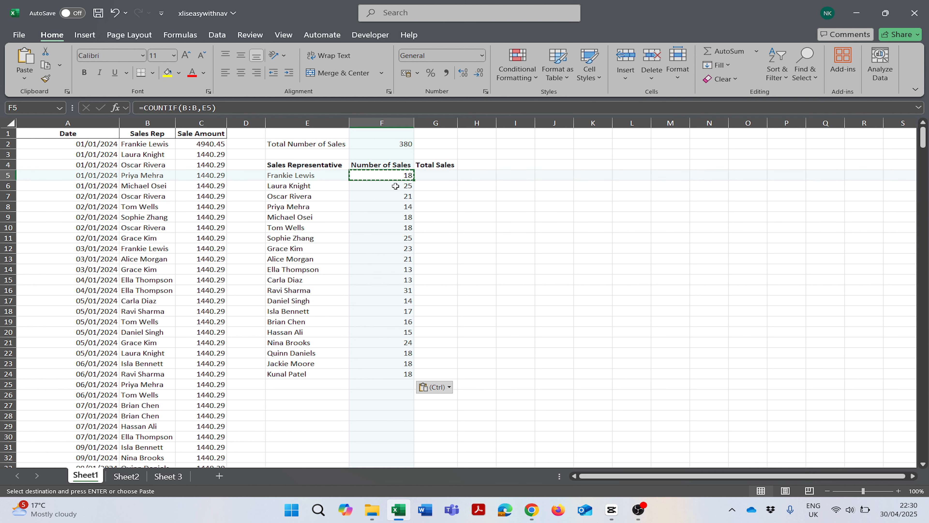
key("Right")
key("Up")
key("Down")
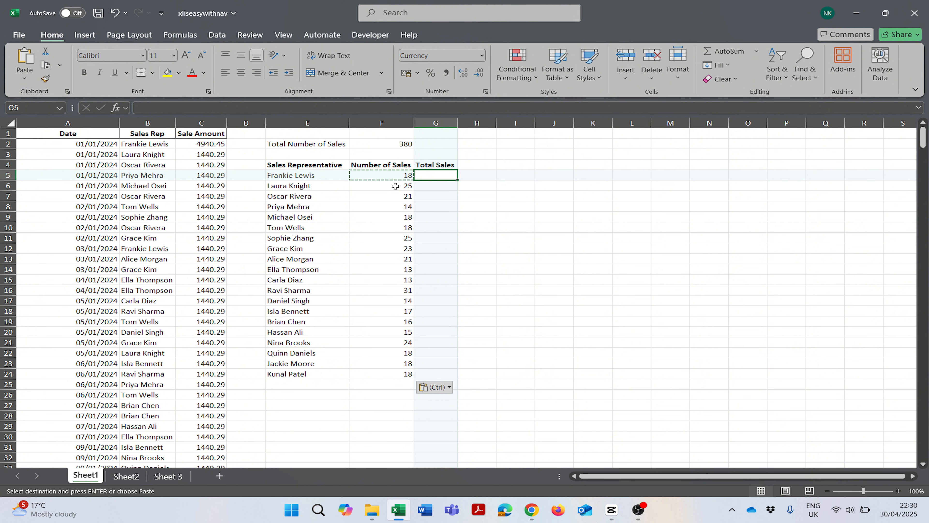
type("=SUMIF(")
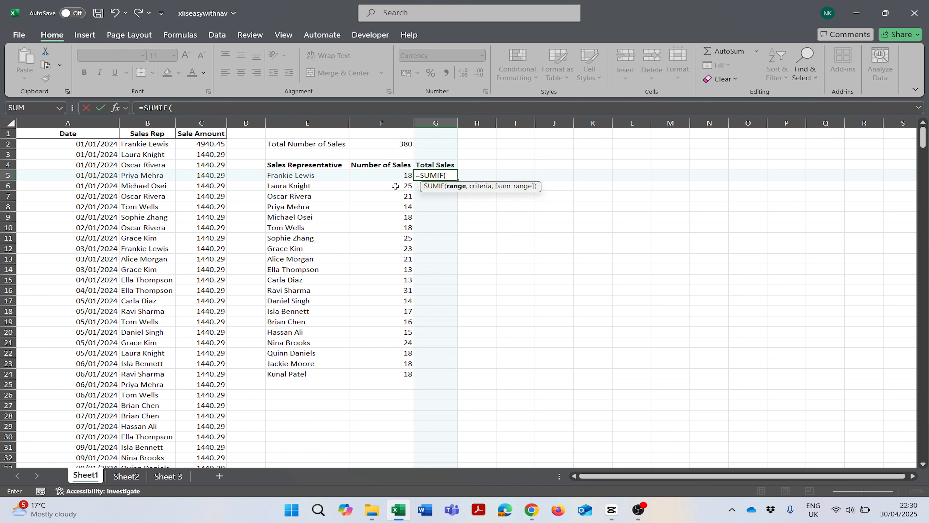
key("BackSpace")
key("BackSpace")
key("BackSpace")
key("BackSpace")
key("BackSpace")
key("BackSpace")
key("BackSpace")
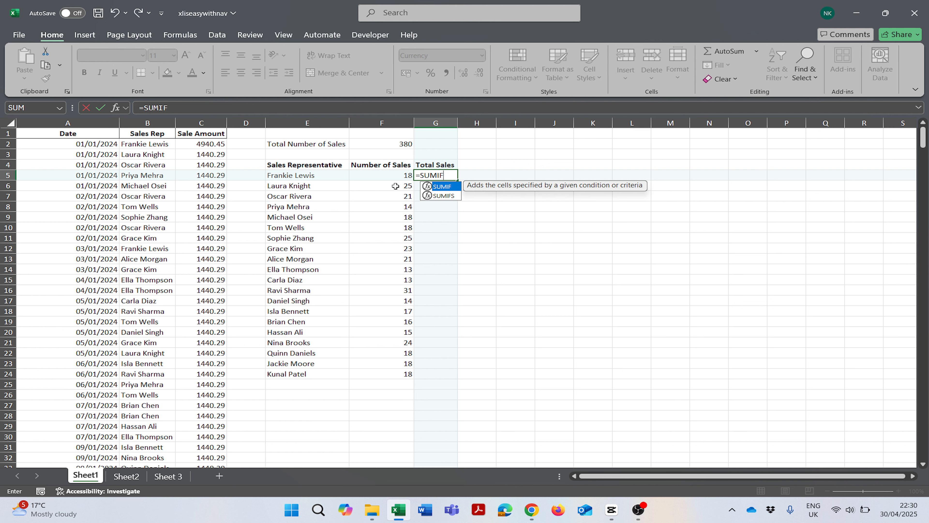
key("Escape")
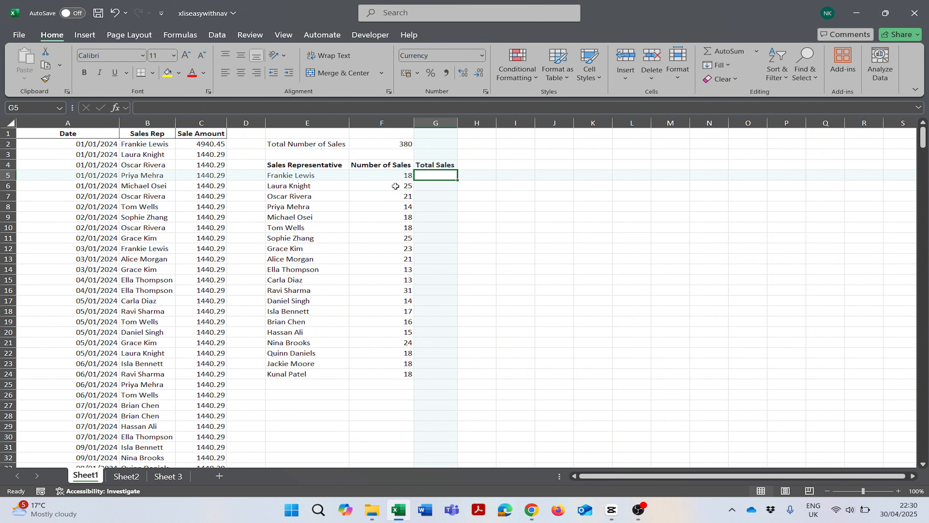
Step: Total the first representative's sale amounts in G5 with =SUMIF(B:B,E5,C:C)
type("=")
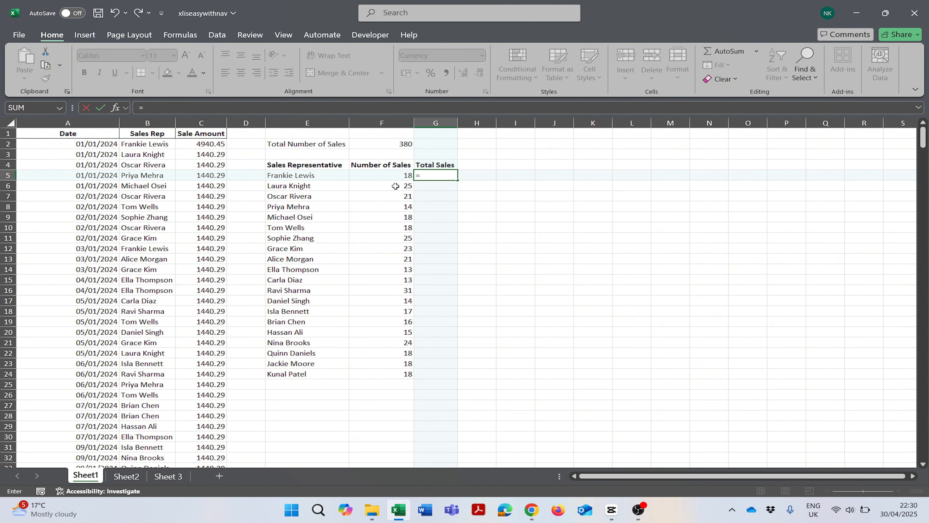
type("Sumif(")
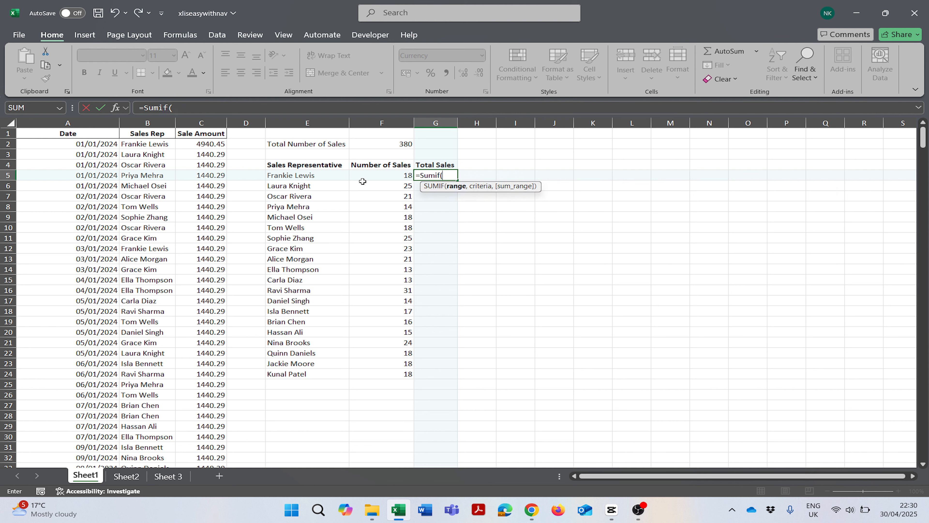
left_click(147, 123)
type(",")
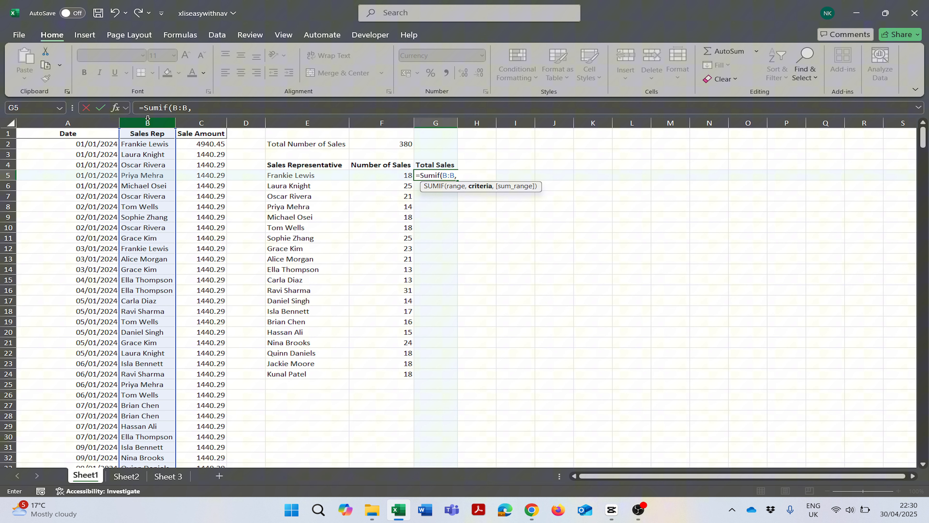
left_click(267, 176)
type(",")
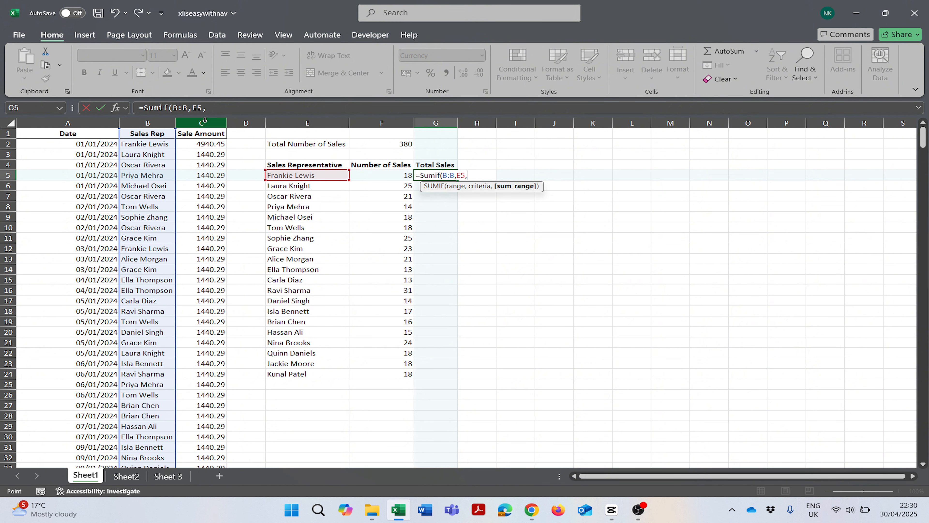
left_click(204, 123)
type(")")
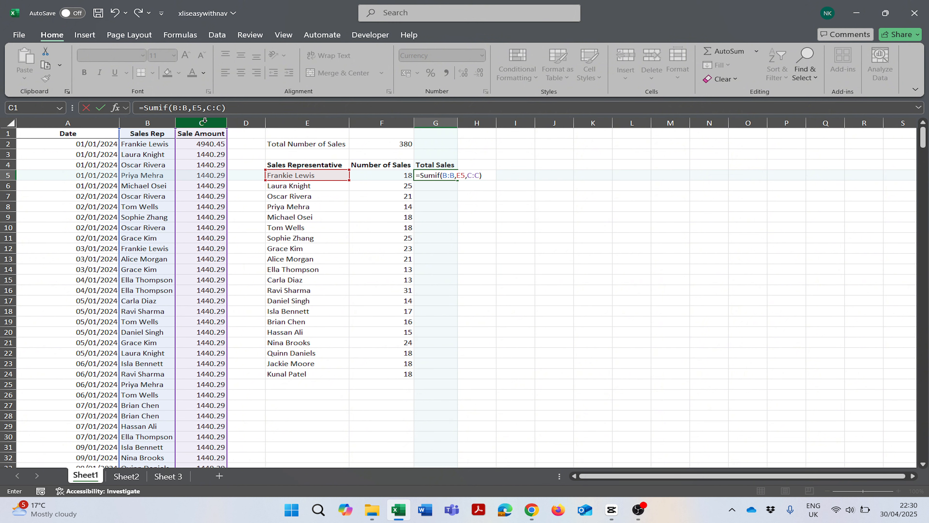
key("Return")
Step: Copy the SUMIF formula from G5 down to G24 and make the Total Sales values bold
key("Up")
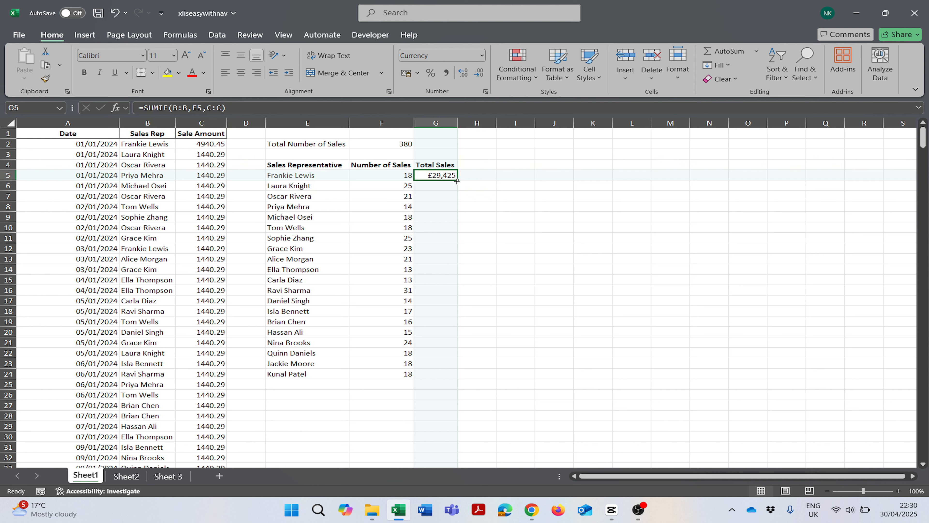
key("ctrl+c")
key("shift+Down")
key("shift+Down")
key("shift+Down")
key("shift+Down")
key("shift+Down")
key("shift+Down")
key("shift+Down")
key("shift+Down")
key("shift+Down")
key("shift+Down")
key("shift+Down")
key("shift+Down")
key("shift+Down")
key("shift+Down")
key("shift+Down")
key("shift+Down")
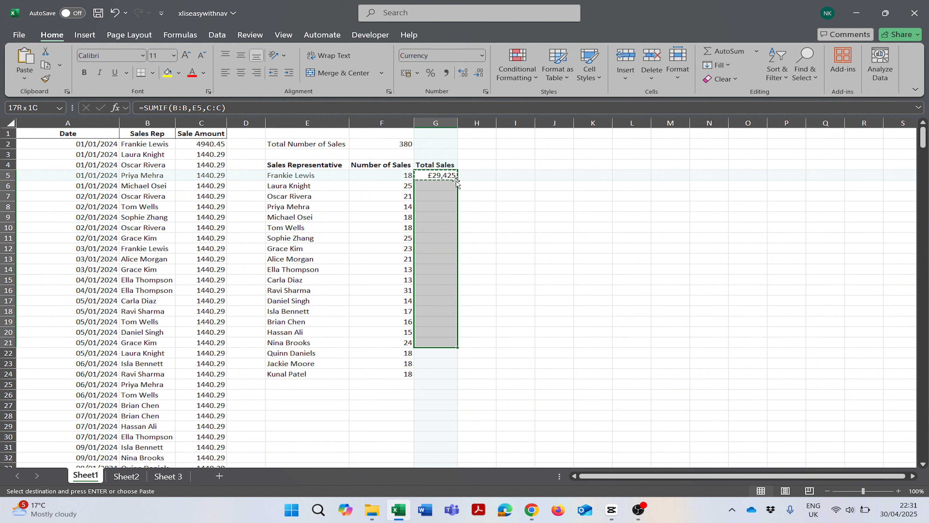
key("shift+Down")
key("shift+Down")
key("shift+Down")
key("Return")
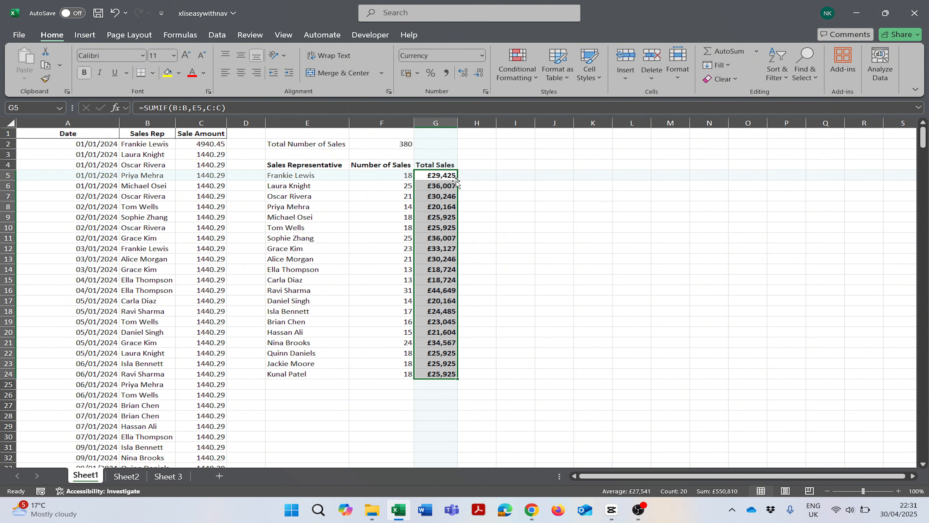
left_click(442, 176)
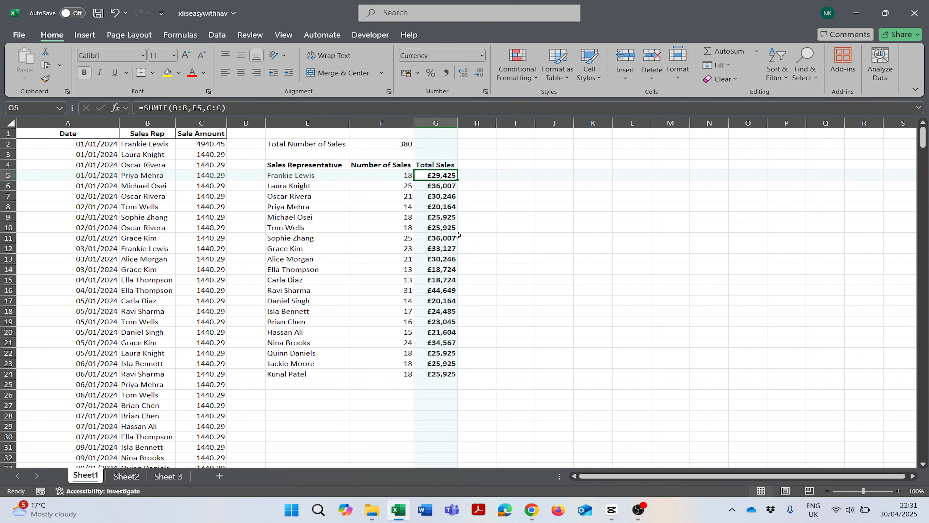
key("Up")
key("Down")
key("Left")
key("shift+Down")
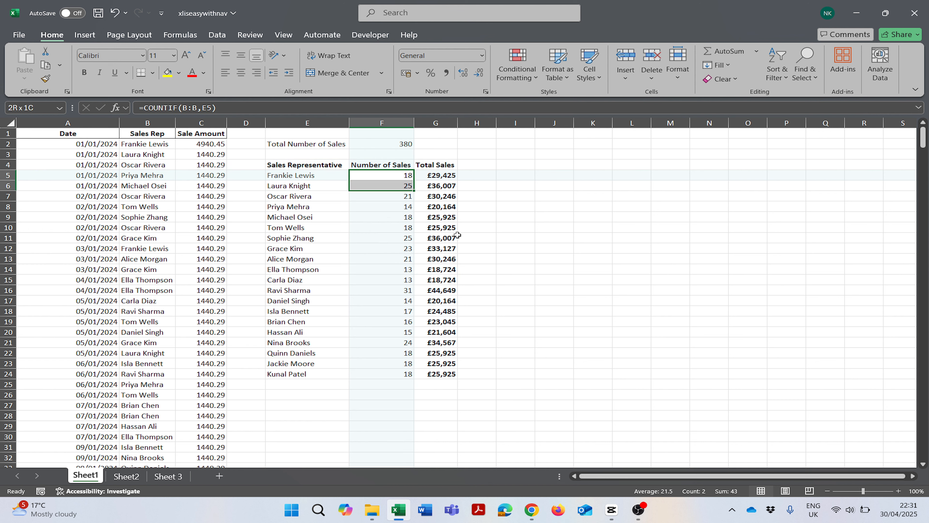
key("shift+Down")
key("shift+Down")
key("shift+Down")
key("shift+Down")
key("shift+Down")
key("shift+Down")
key("shift+Down")
key("shift+Down")
key("shift+Down")
key("shift+Down")
key("shift+Down")
key("shift+Down")
key("shift+Down")
key("shift+Down")
key("shift+Down")
key("shift+Down")
key("shift+Down")
key("shift+Down")
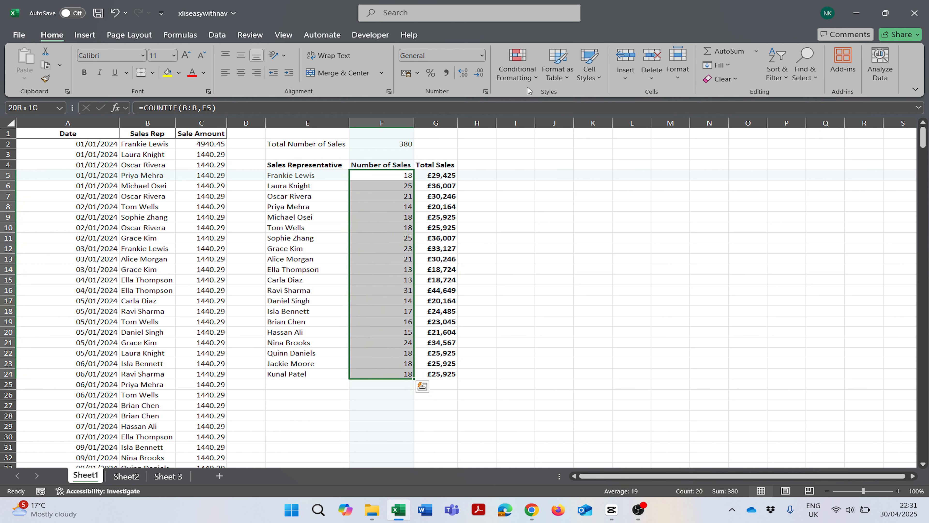
left_click(526, 79)
mouse_move(541, 189)
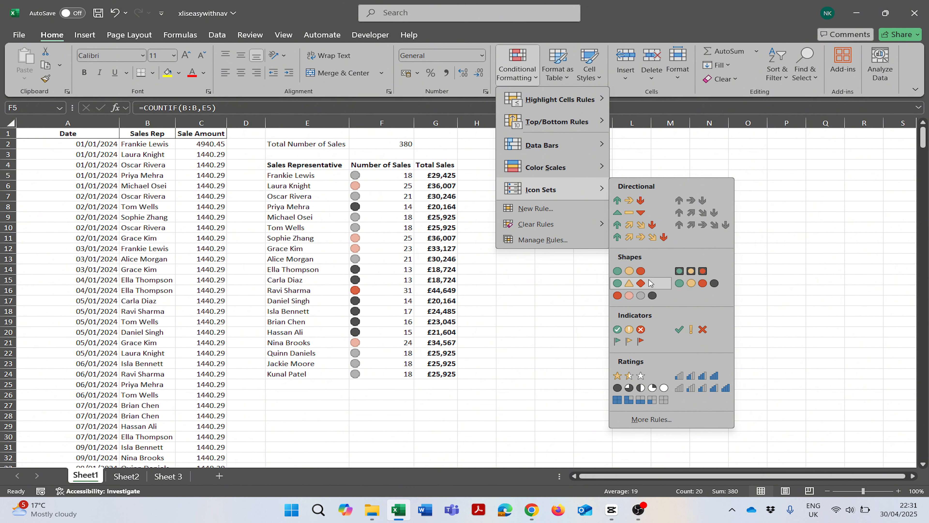
left_click(542, 312)
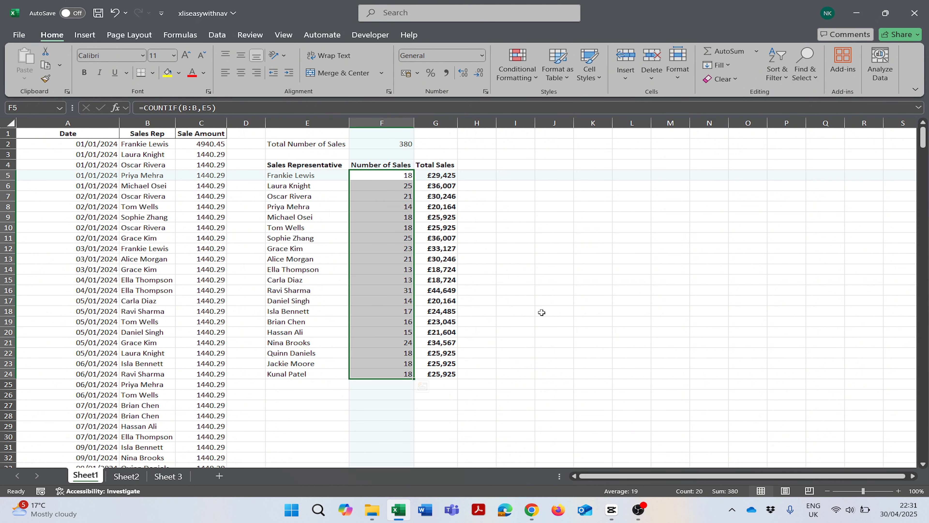
Step: Select the first Total Sales value in G5
left_click(447, 174)
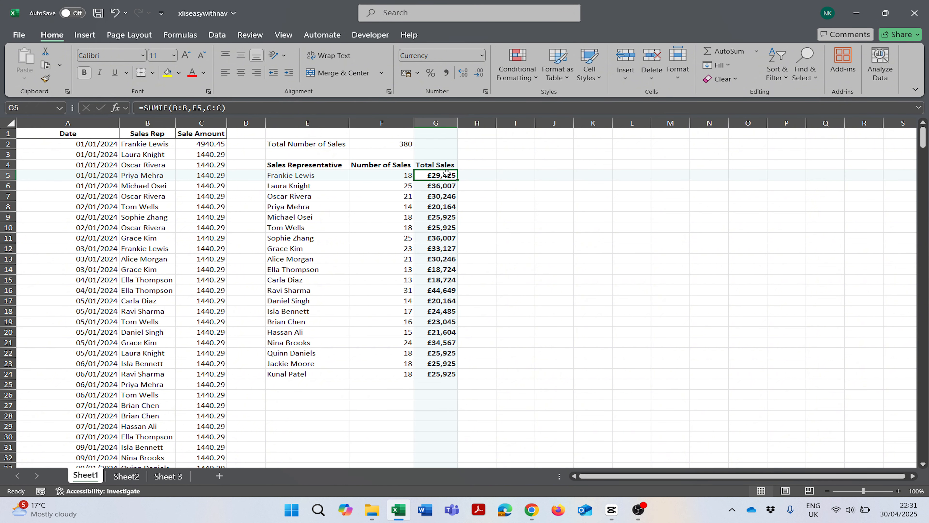